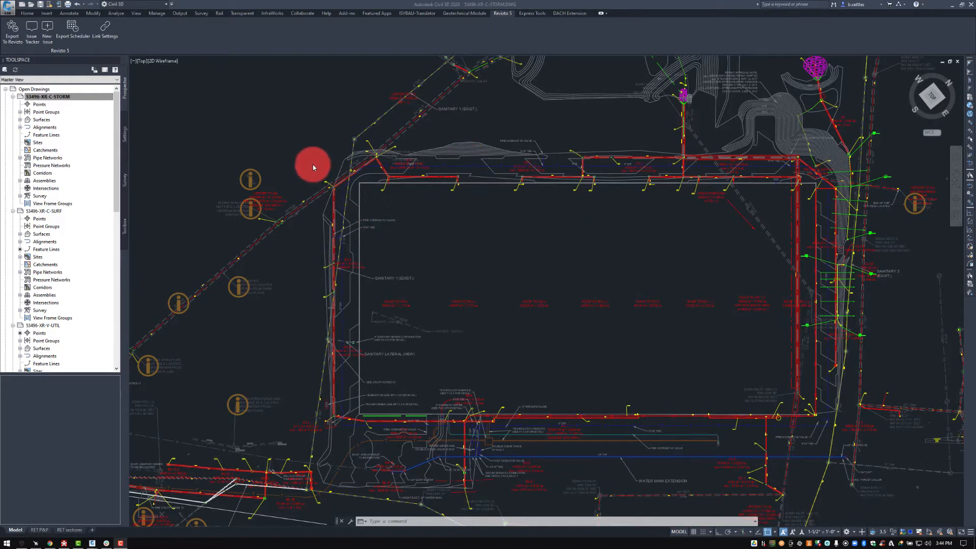
Export the storm drawing's 3D model and its RET P&P and RET sections sheets to the linked NA Civil Demo Project V4 to V5
left_click(18, 33)
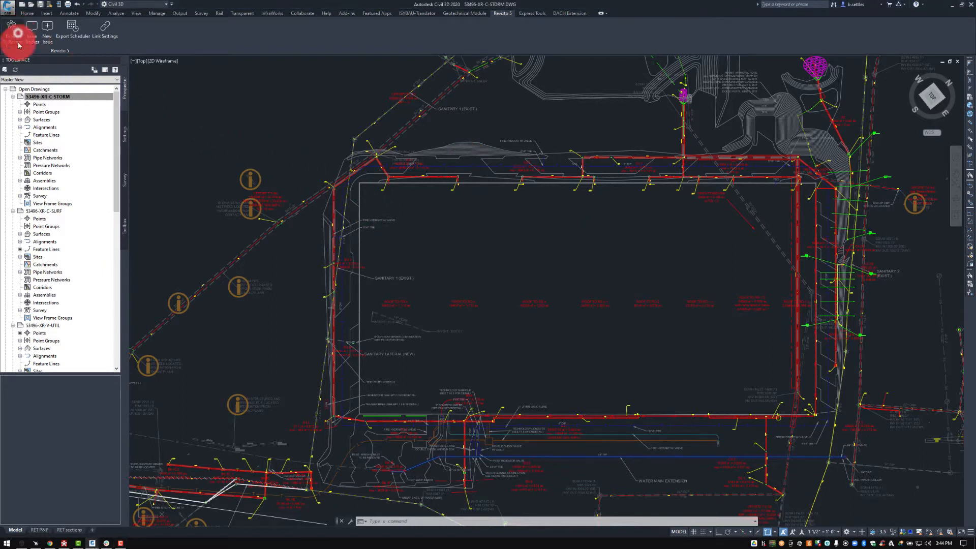
left_click(16, 40)
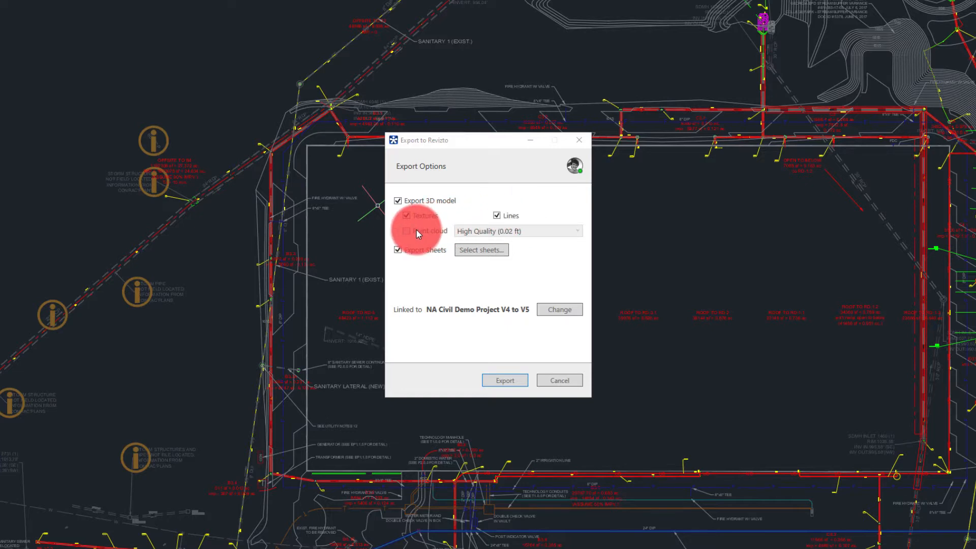
left_click(465, 251)
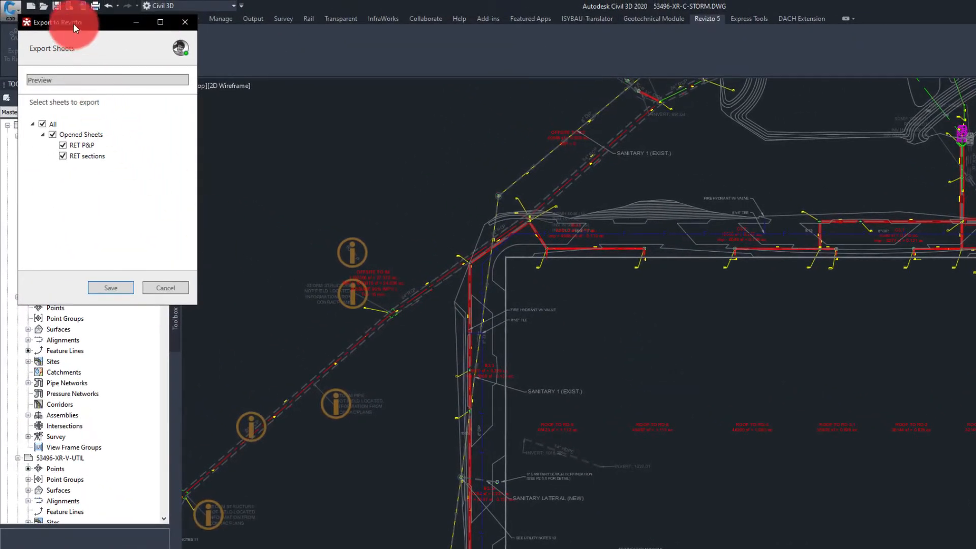
left_click_drag(73, 22, 285, 174)
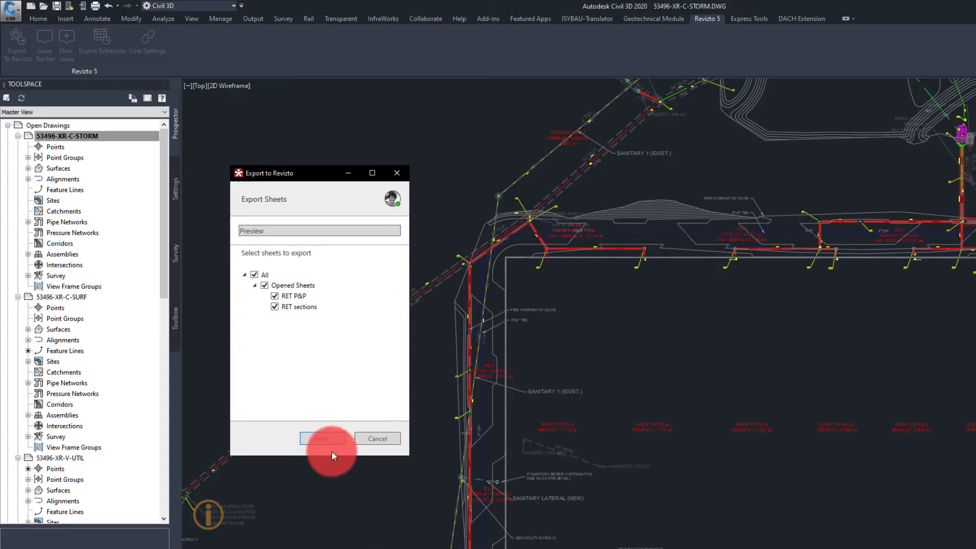
left_click(329, 436)
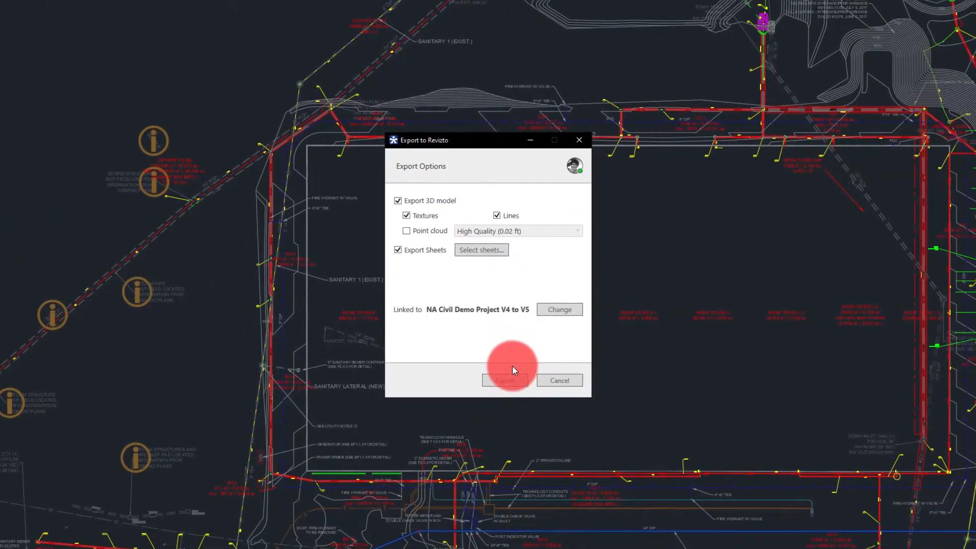
left_click(513, 386)
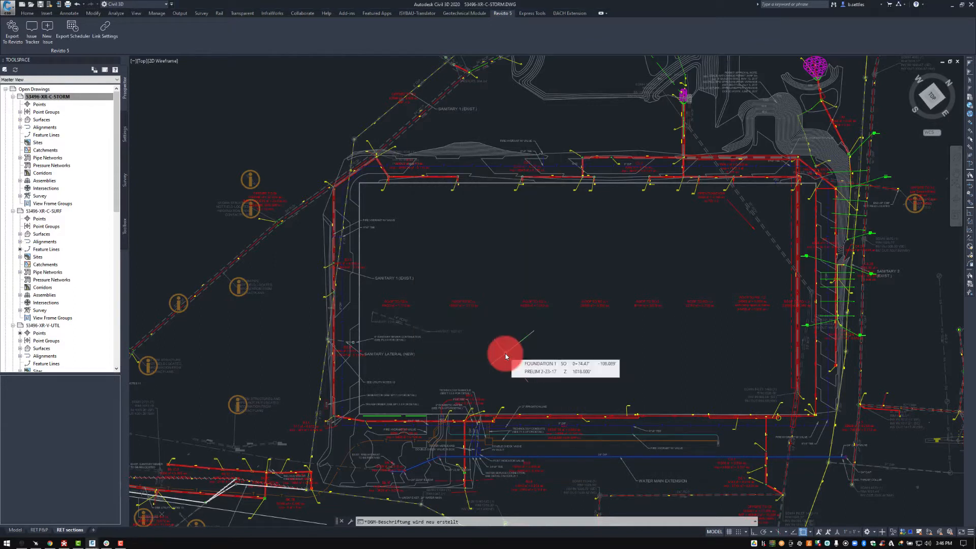
Switch to Revizto and look over the whole combined site model in 3D
left_click(951, 4)
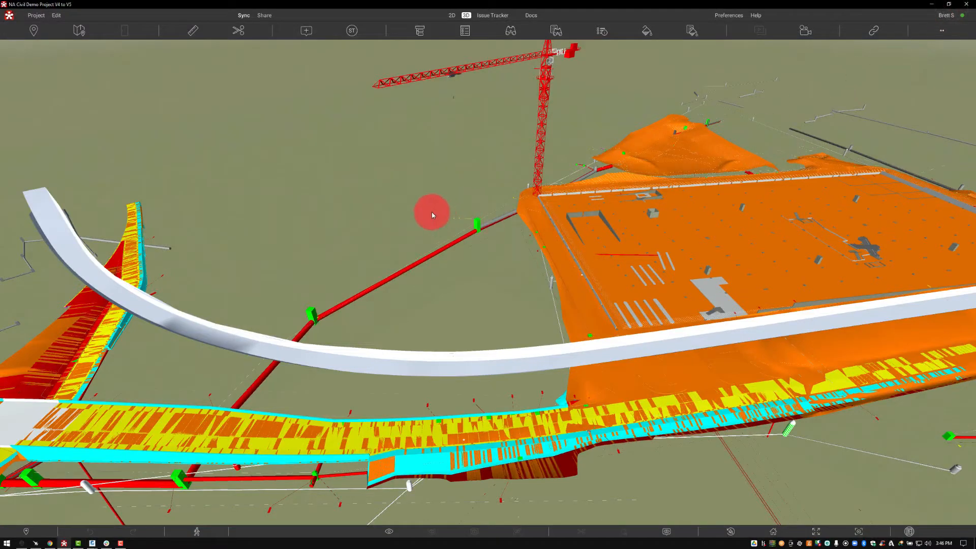
scroll(427, 212, "down", 2)
scroll(435, 231, "down", 4)
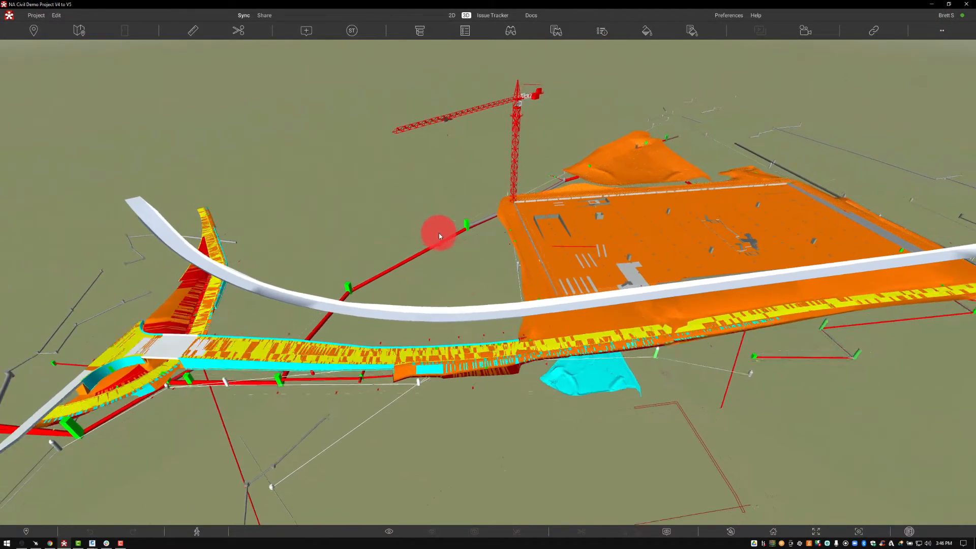
mouse_move(437, 285)
middle_mouse_down()
mouse_move(370, 363)
mouse_move(377, 303)
mouse_move(425, 287)
middle_mouse_up()
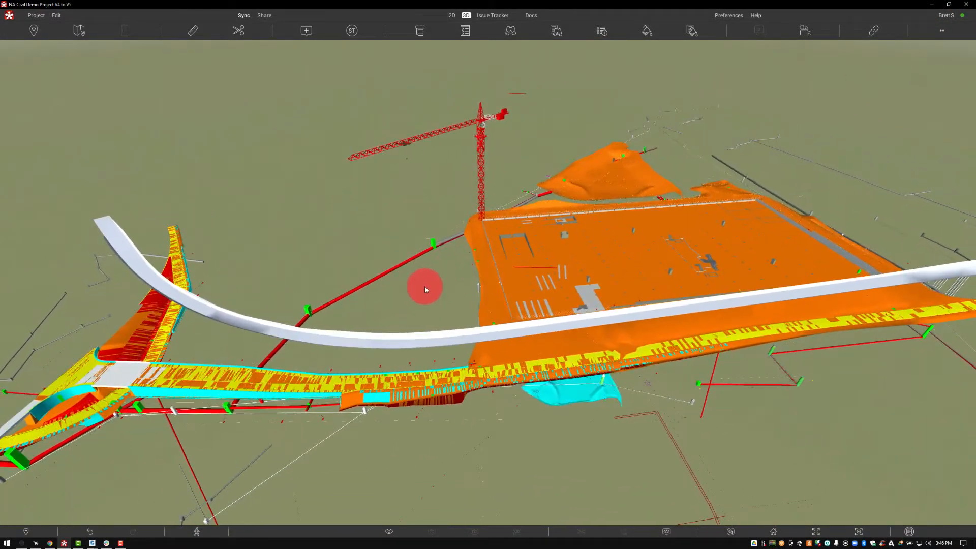
left_click_drag(524, 309, 459, 139)
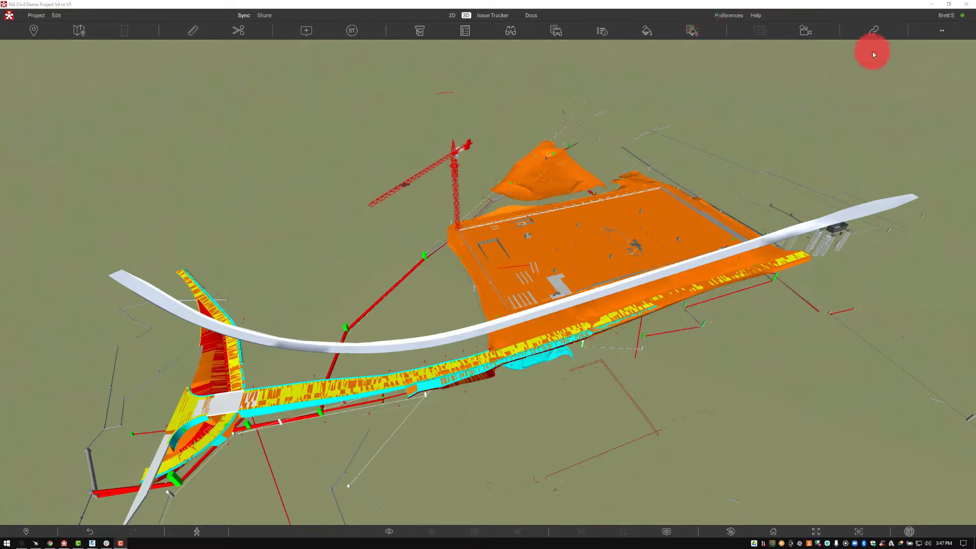
Load only the links of the Structure preset into the 3D scene
left_click(875, 33)
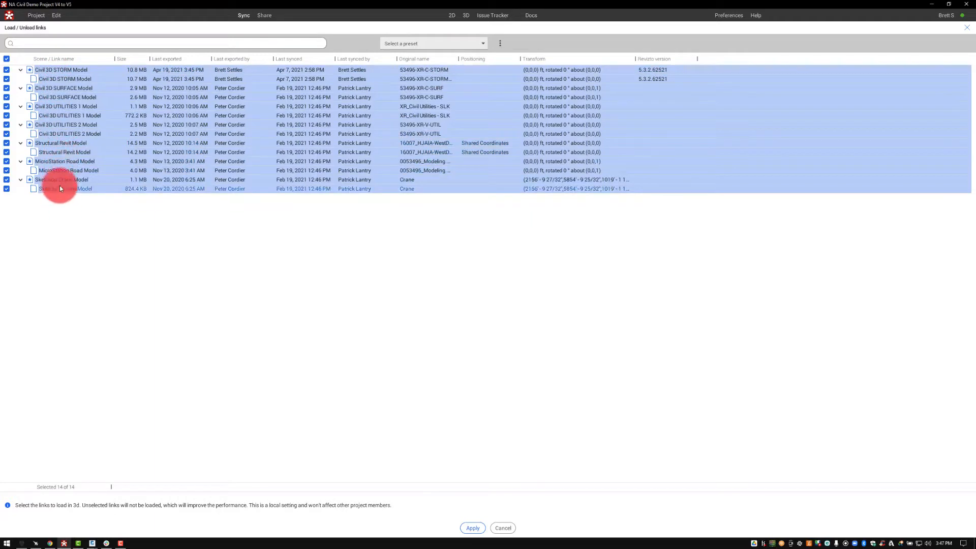
left_click(417, 43)
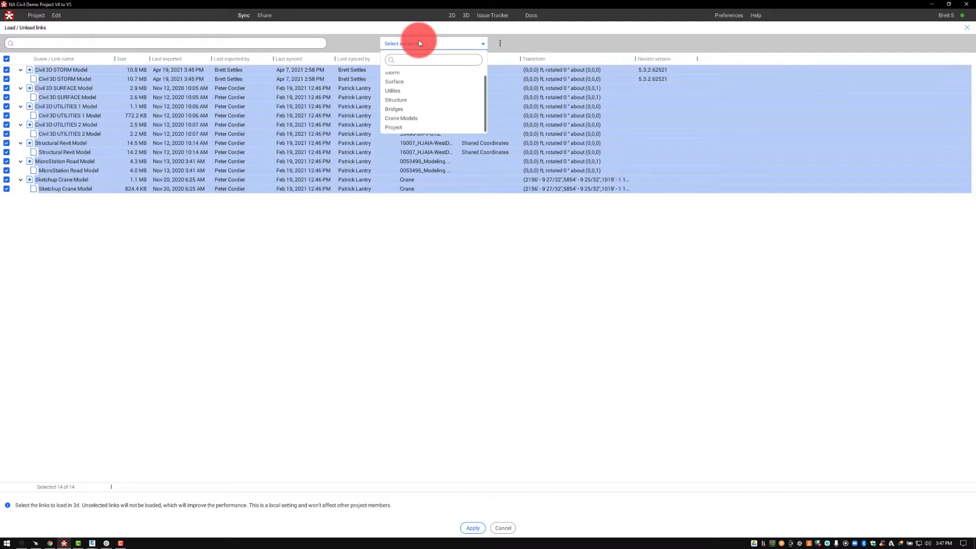
left_click(409, 99)
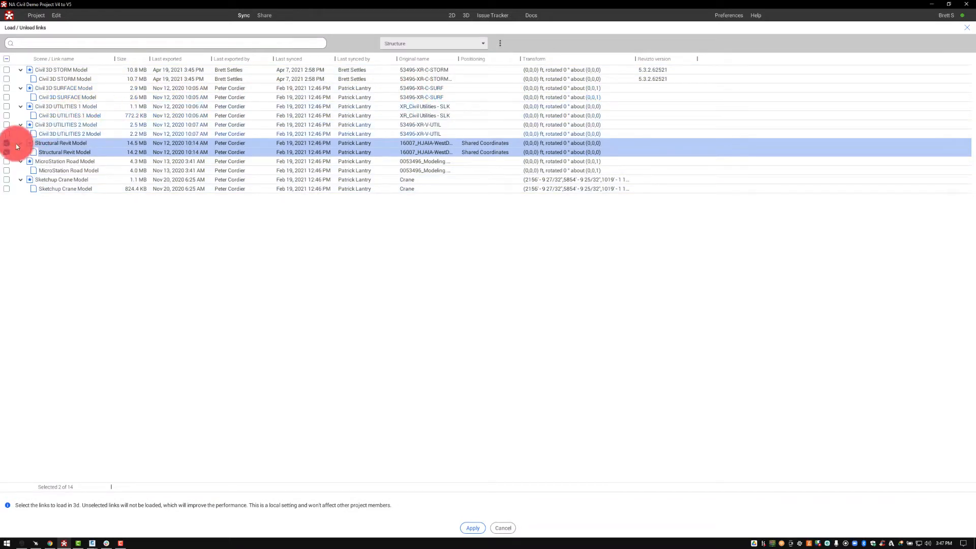
left_click(464, 527)
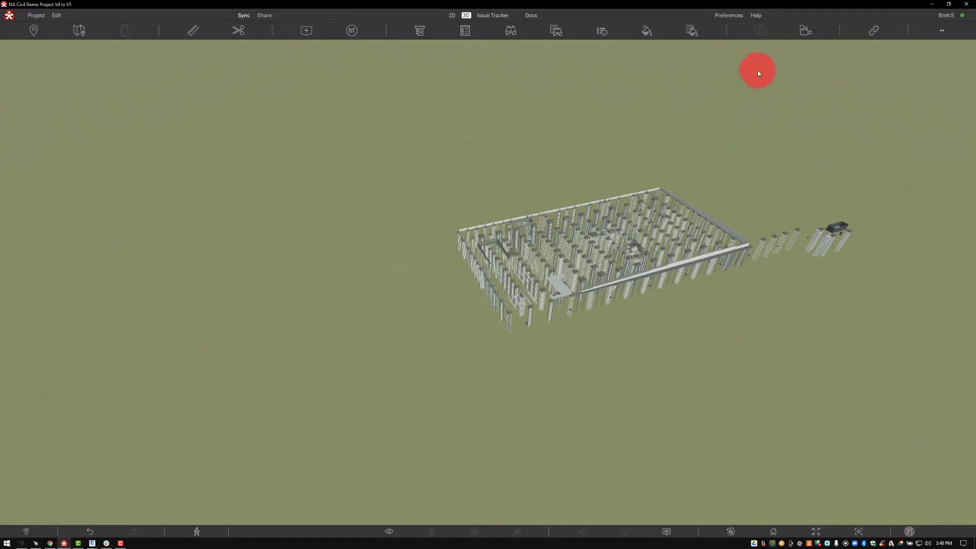
Load all linked models into the 3D scene with the Project preset
left_click(873, 30)
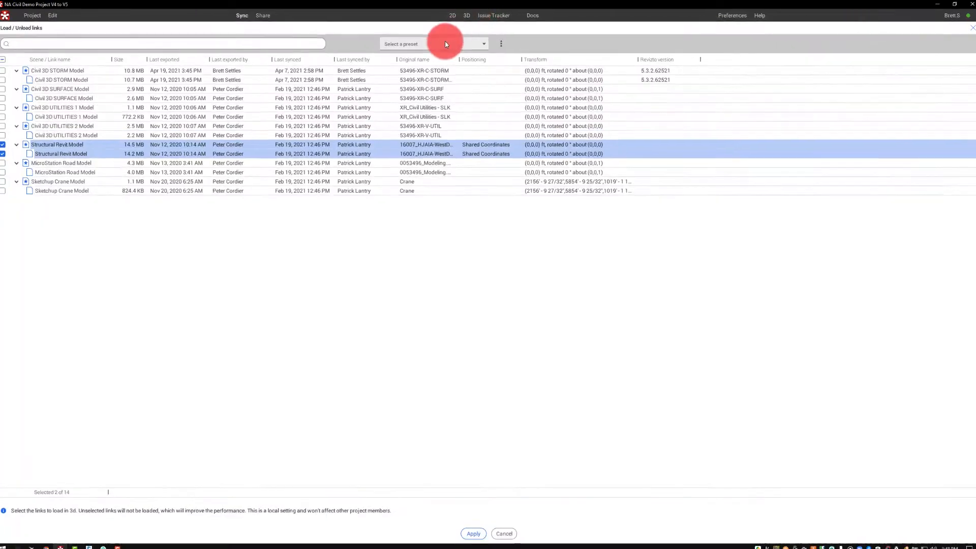
left_click(445, 42)
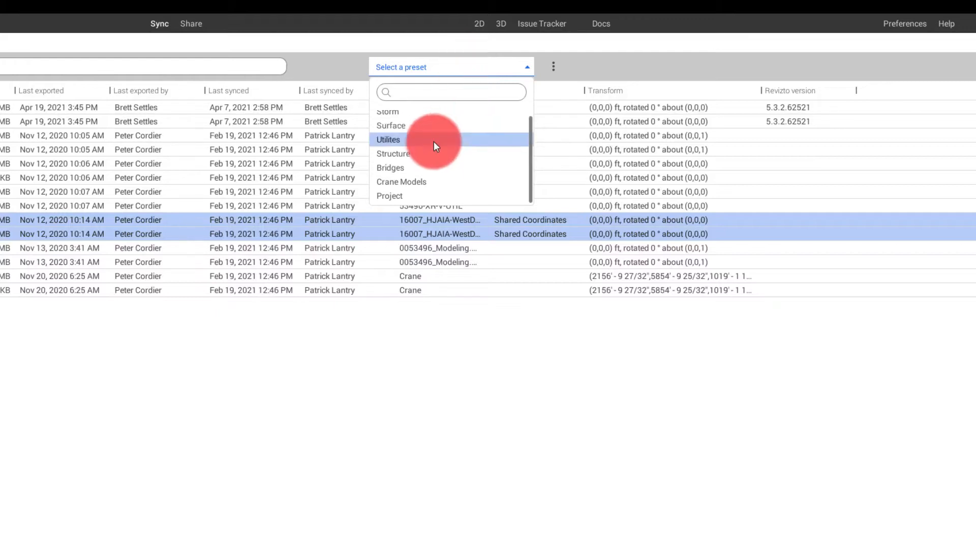
scroll(434, 141, "up", 1)
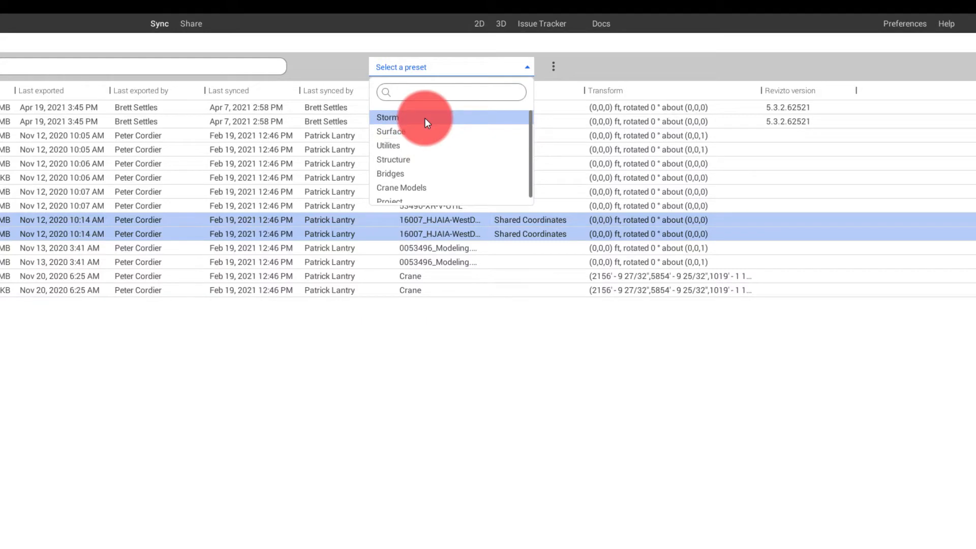
scroll(427, 127, "down", 1)
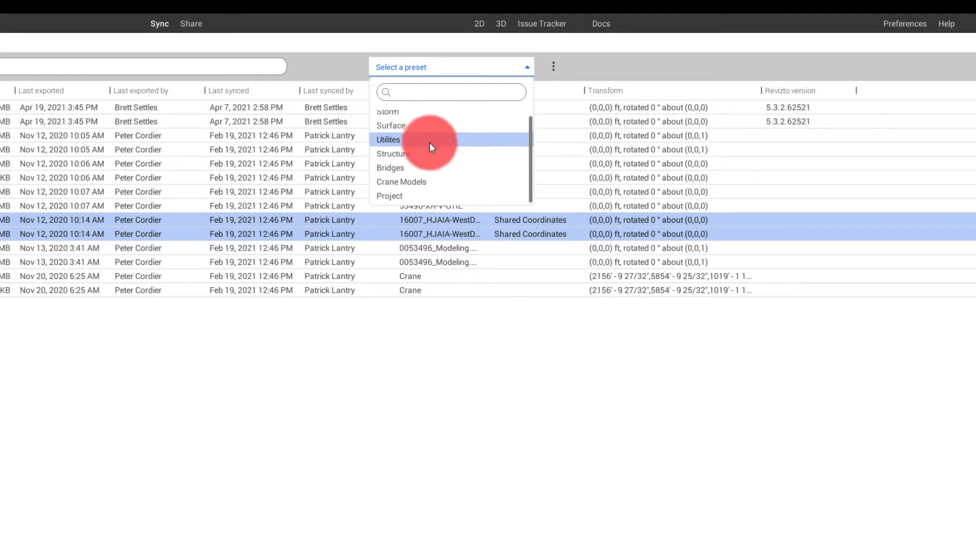
left_click(423, 170)
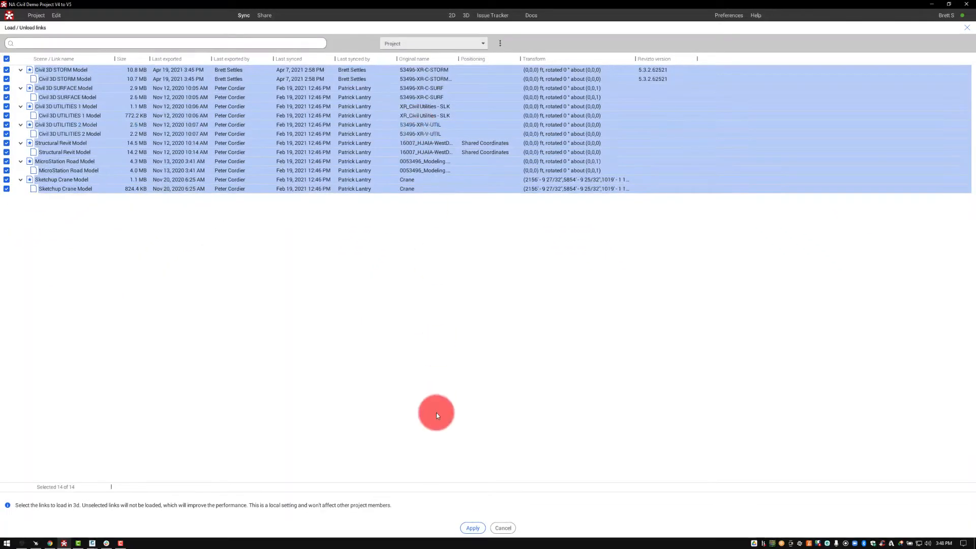
left_click(468, 528)
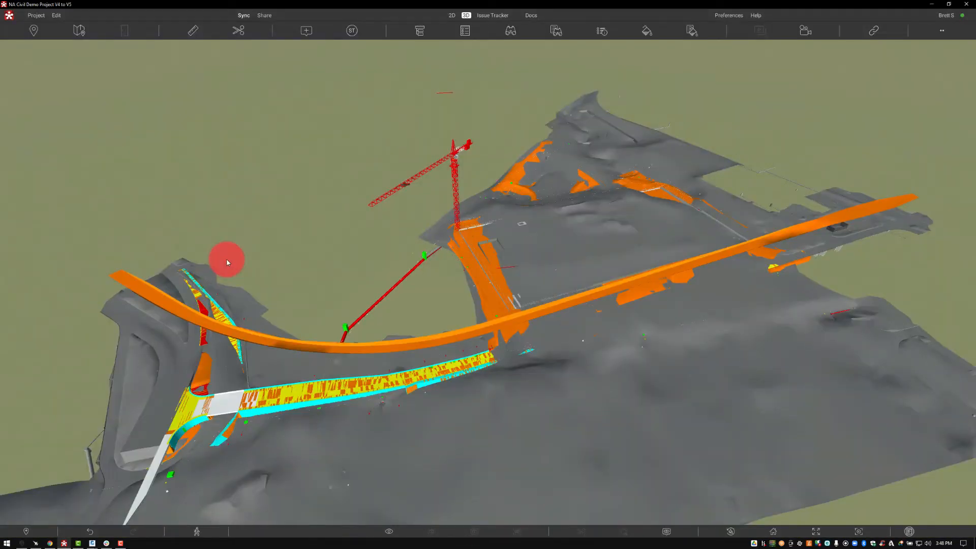
Hide the large grey terrain surface that covers the site
left_click(562, 239)
right_click(561, 240)
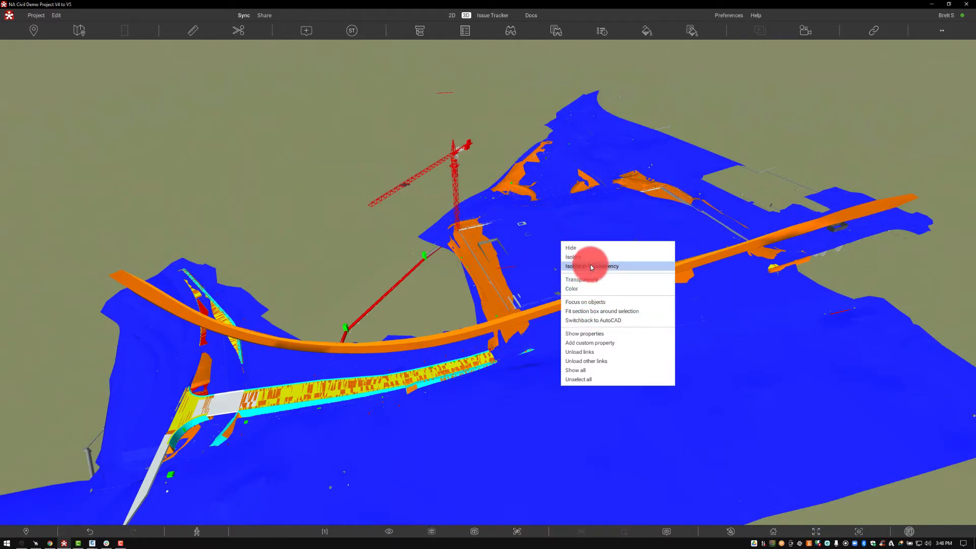
left_click(584, 249)
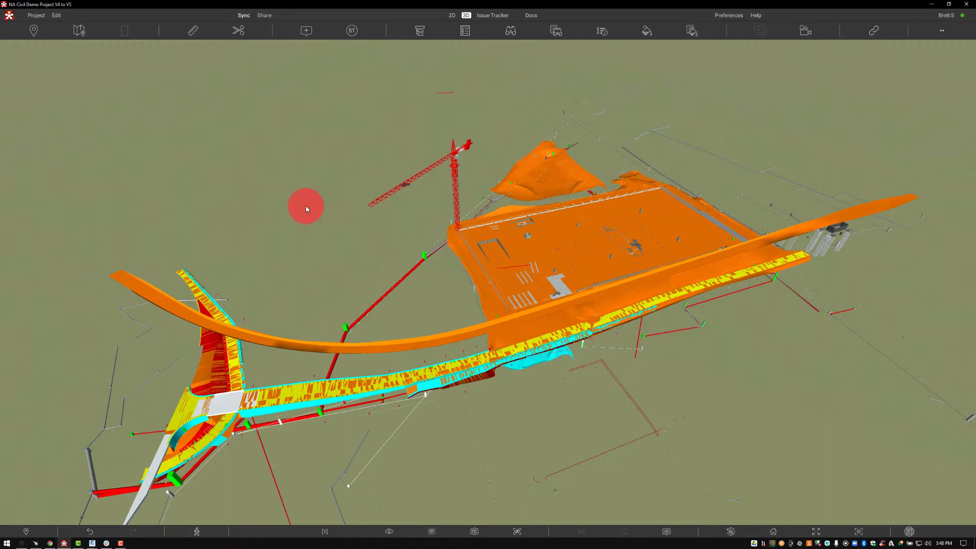
Open the object tree and highlight the linked models one by one to examine what each contributes to the scene
left_click(420, 30)
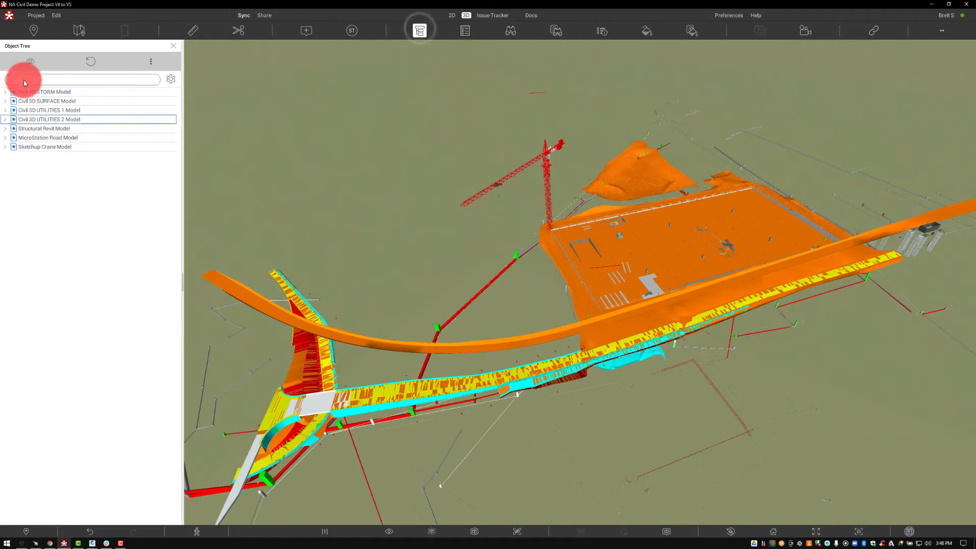
left_click(46, 92)
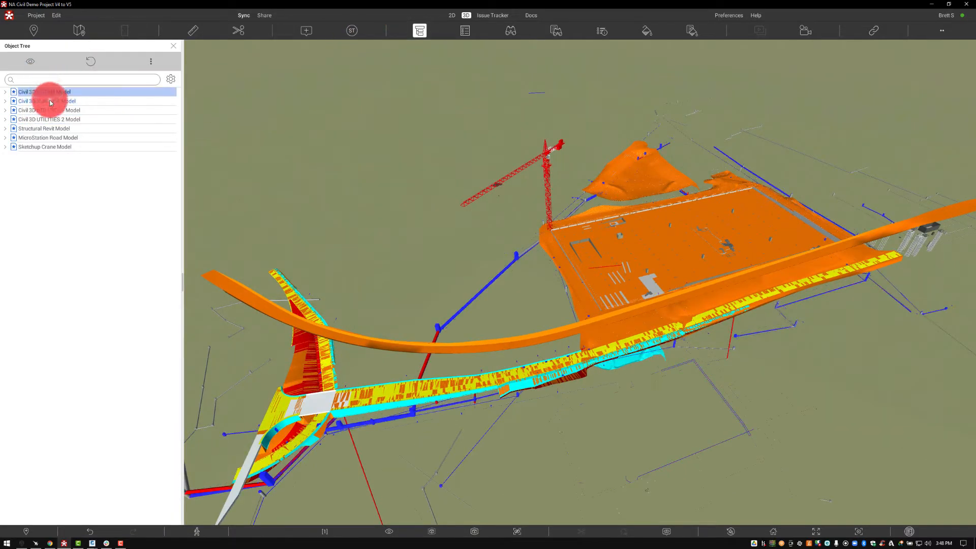
left_click(51, 102)
left_click(51, 110)
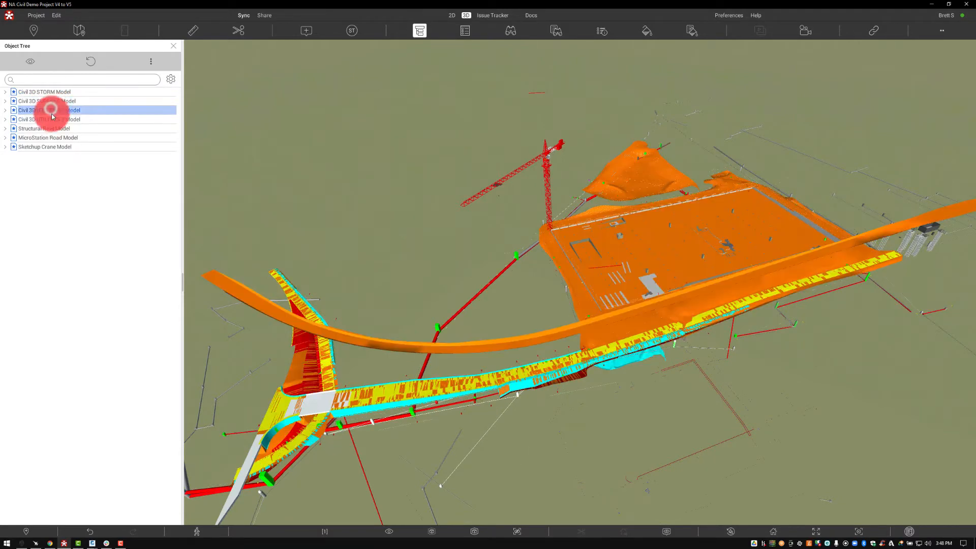
left_click(53, 120)
left_click(55, 130)
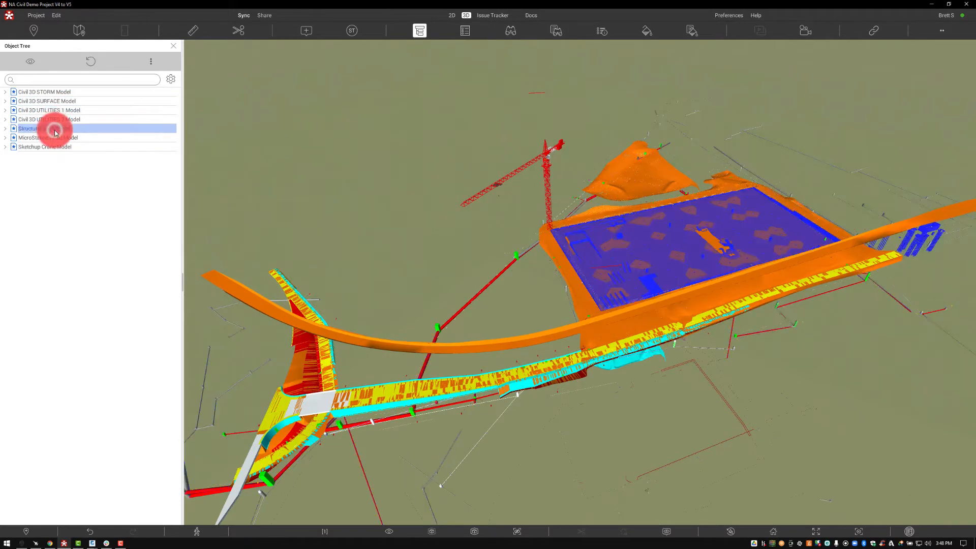
left_click(56, 138)
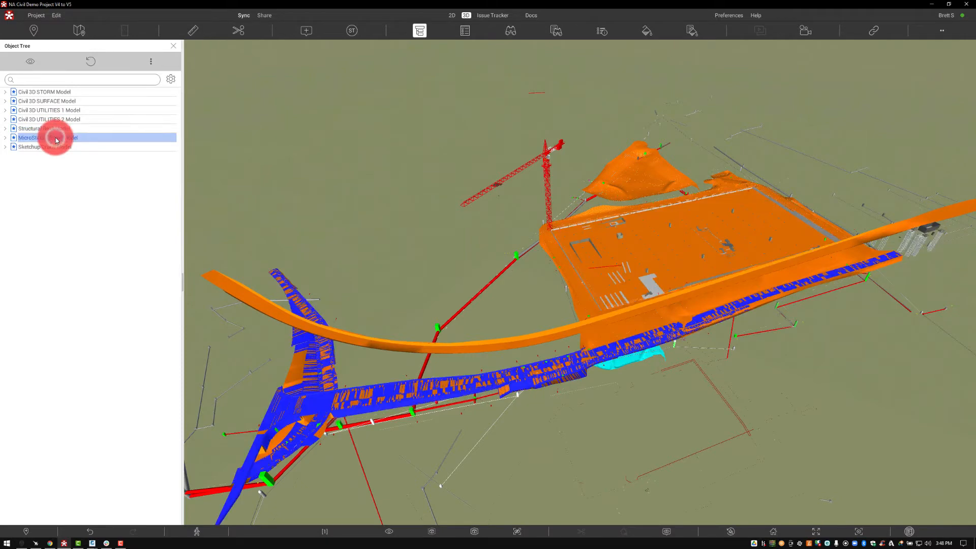
left_click(55, 147)
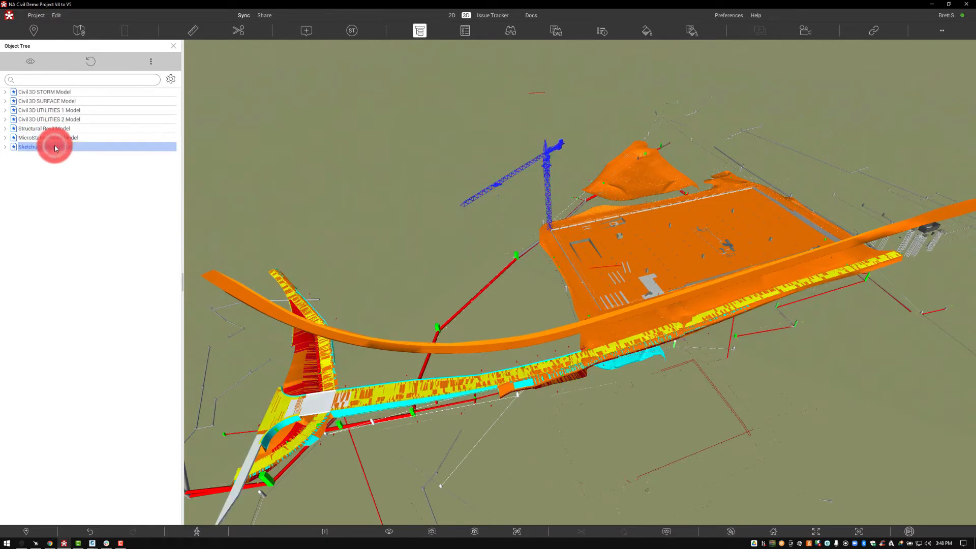
left_click(50, 119)
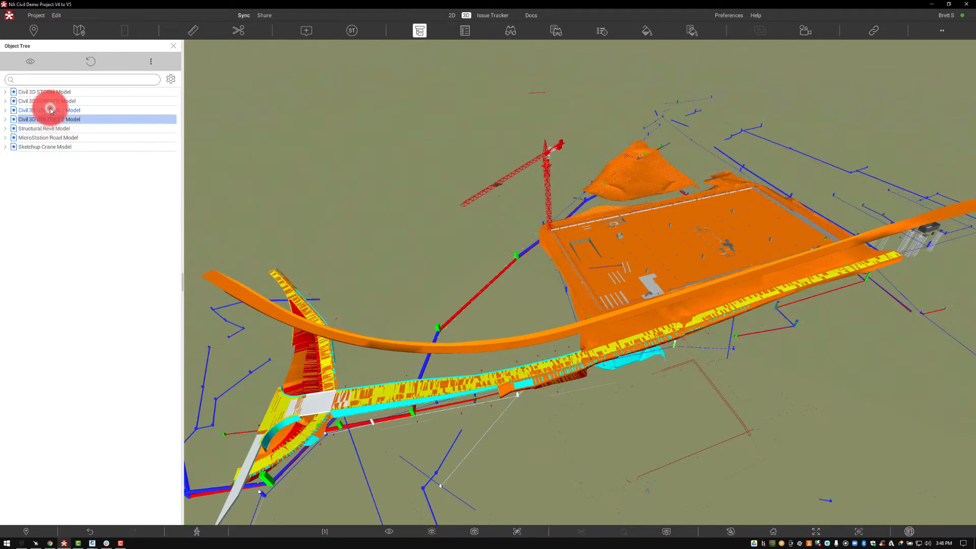
left_click(51, 110)
left_click(49, 99)
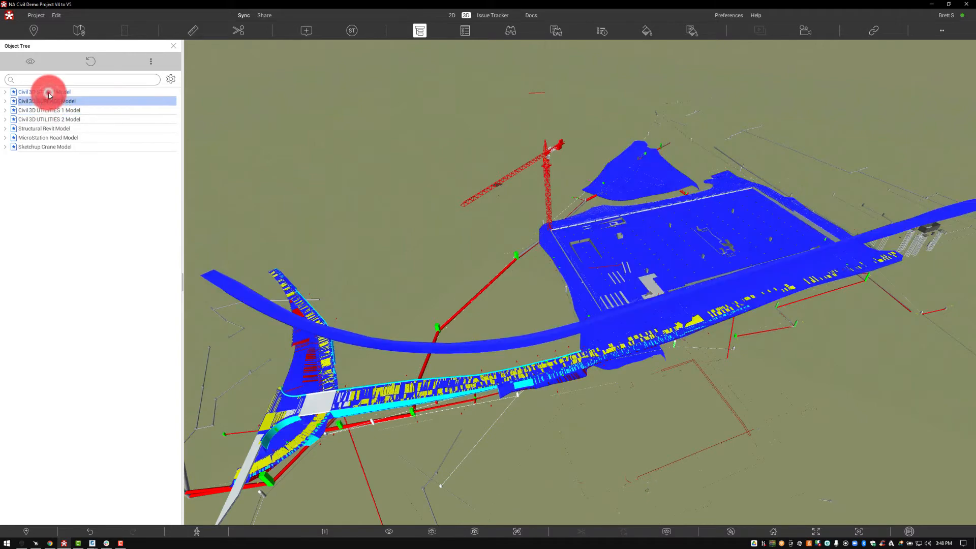
left_click(49, 93)
Expand the MicroStation Road Model in the object tree and isolate its MAIN_P_Curb-Gutter-Line layer in transparency
left_click(5, 138)
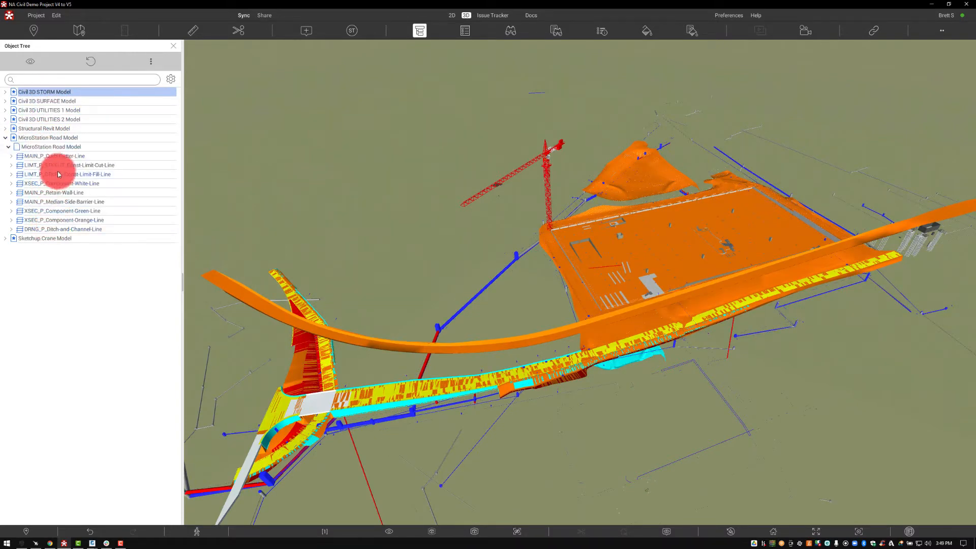
left_click_drag(359, 283, 501, 127)
right_click_drag(396, 359, 244, 239)
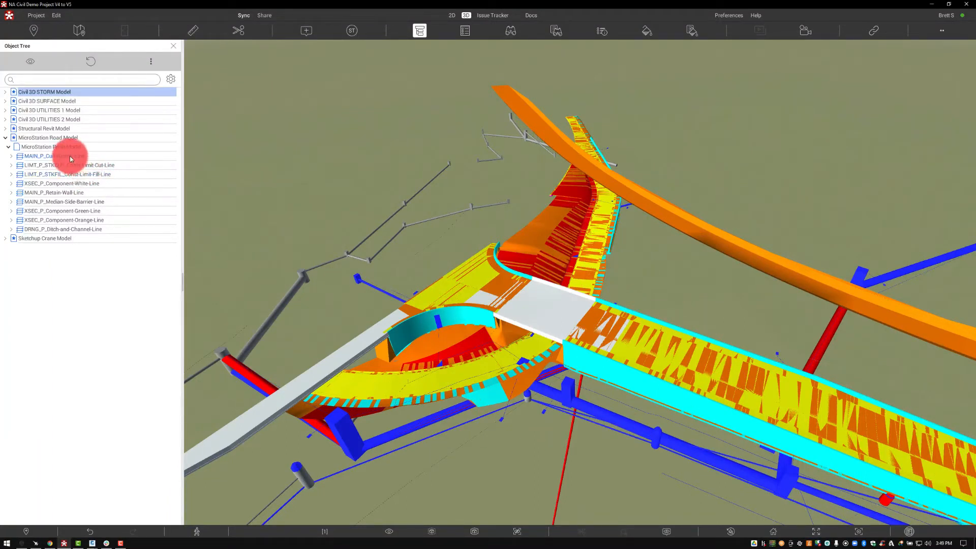
left_click(71, 157)
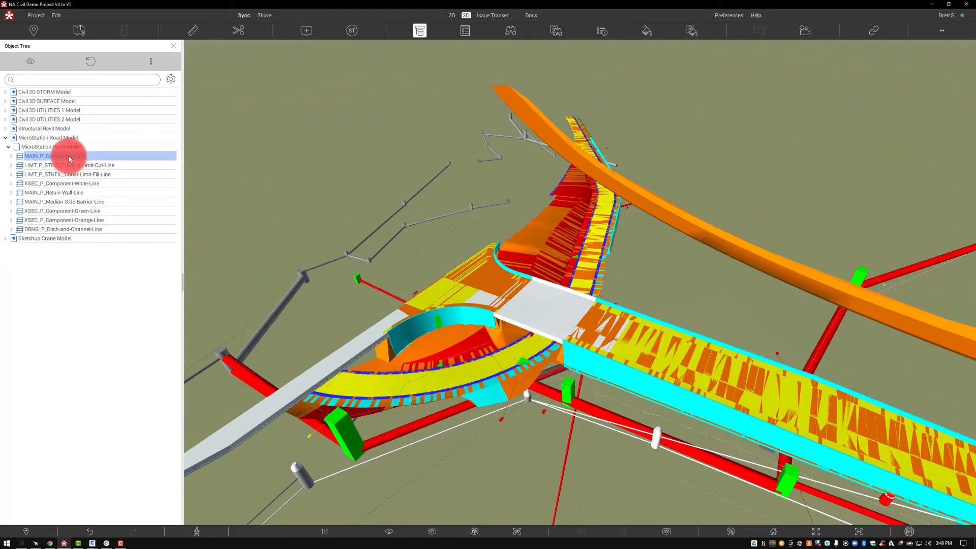
right_click(72, 158)
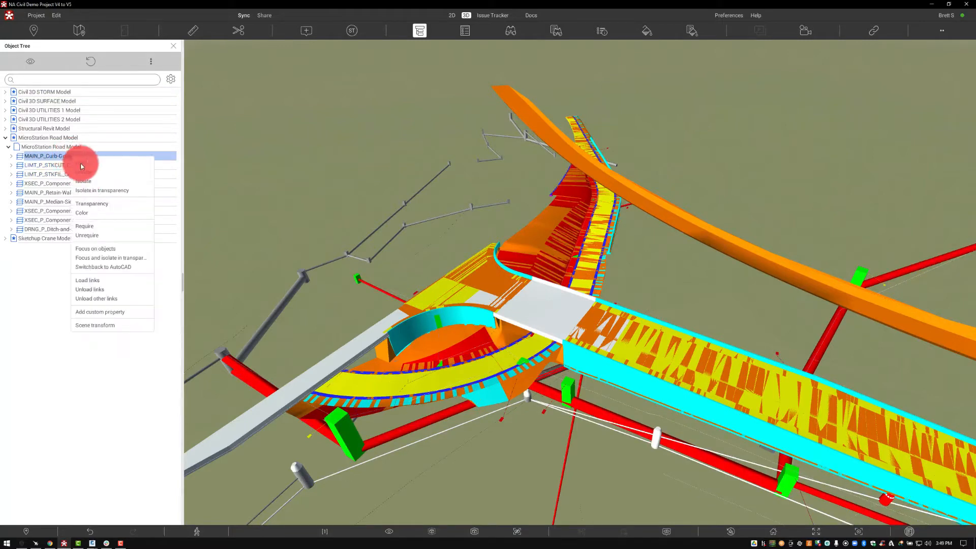
left_click(98, 191)
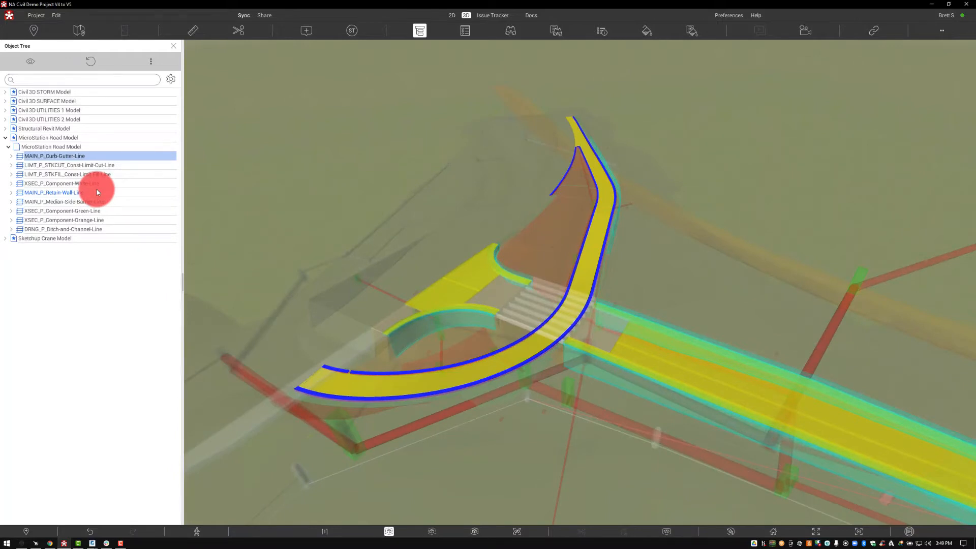
Highlight the remaining MicroStation Road Model layers one at a time, including cut and fill limits, components and median barrier, to examine their geometry
left_click(91, 167)
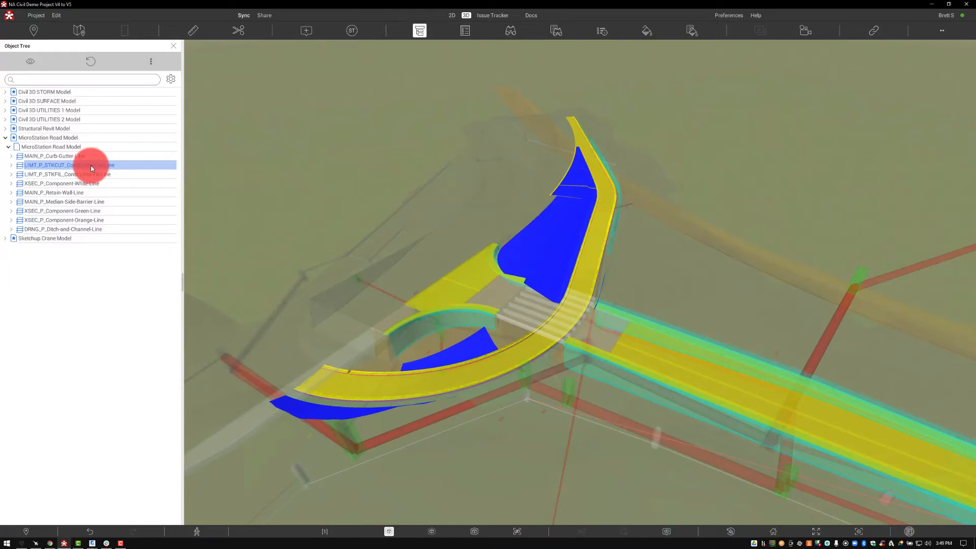
left_click(86, 174)
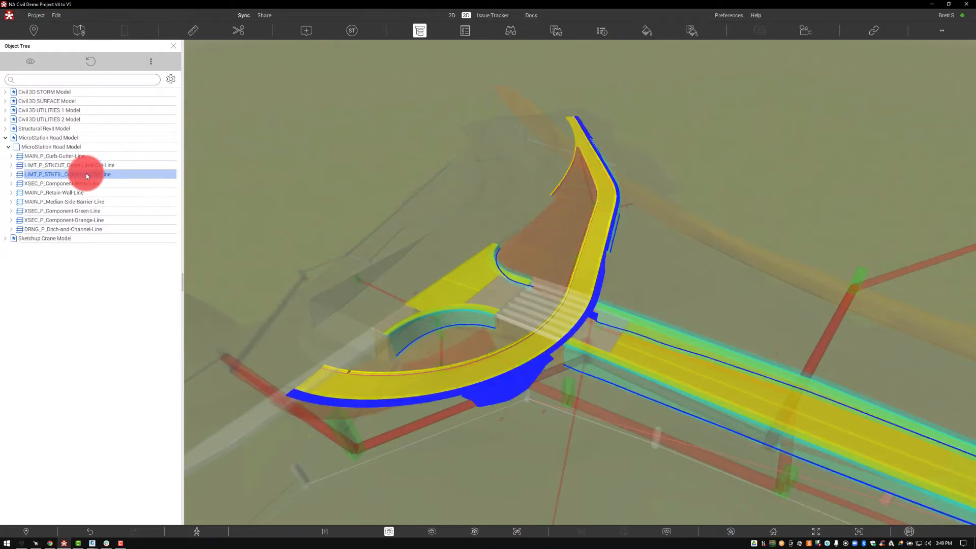
left_click(87, 184)
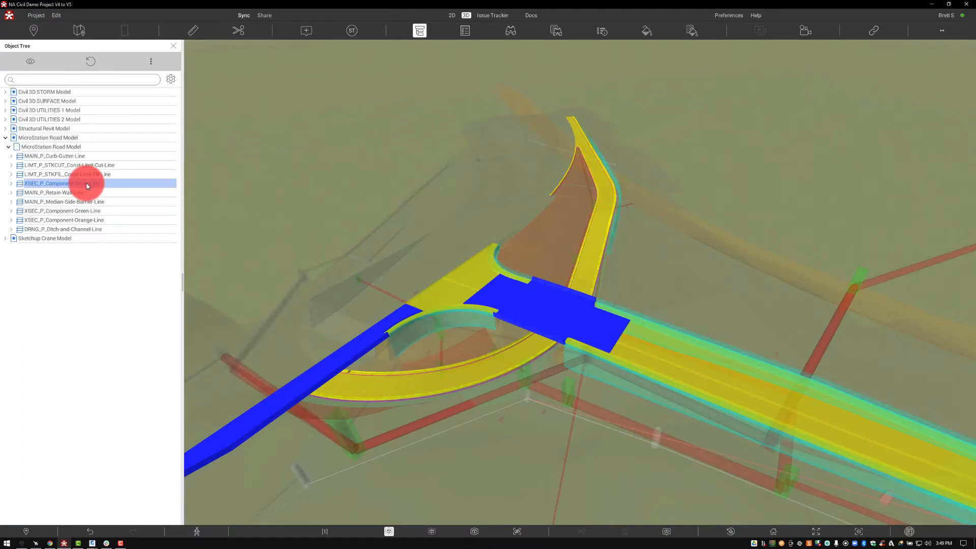
left_click(90, 211)
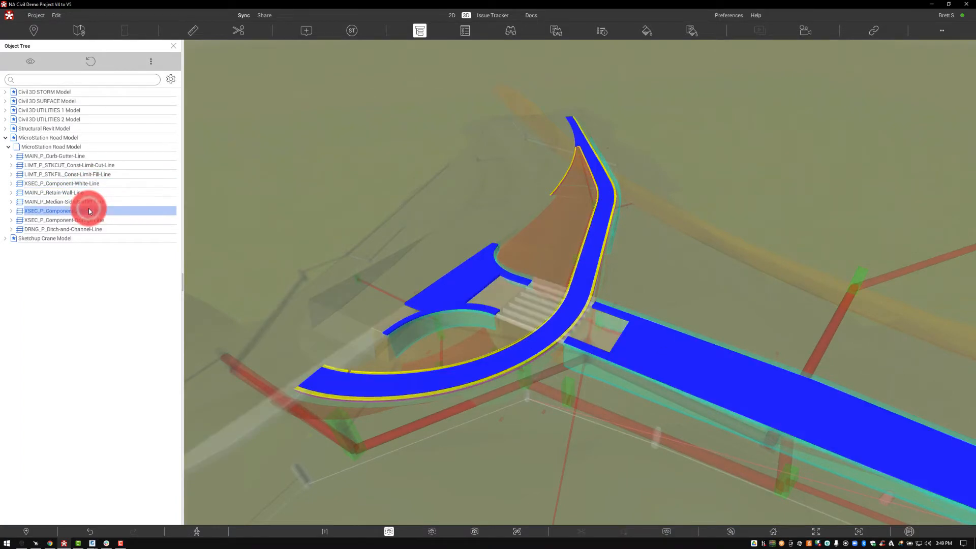
left_click(89, 220)
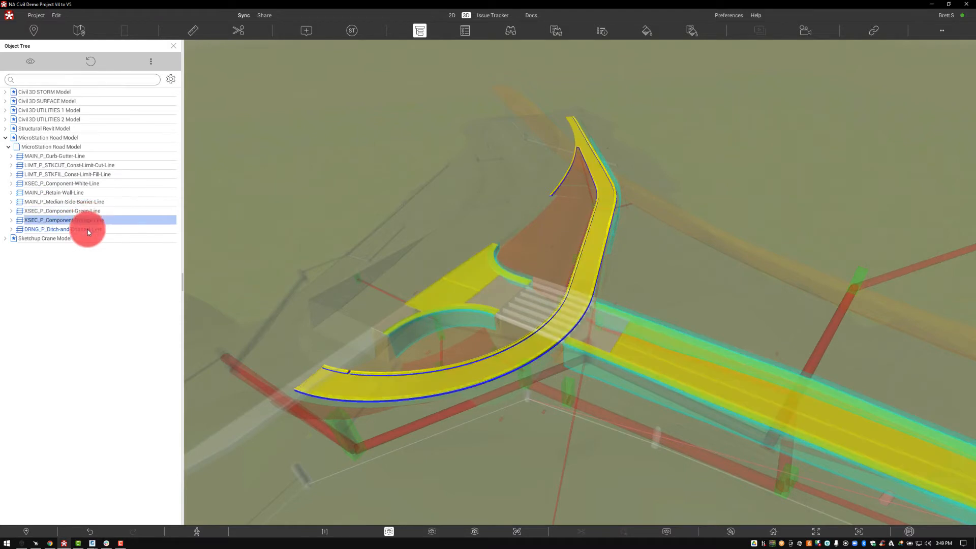
left_click(87, 229)
left_click(87, 204)
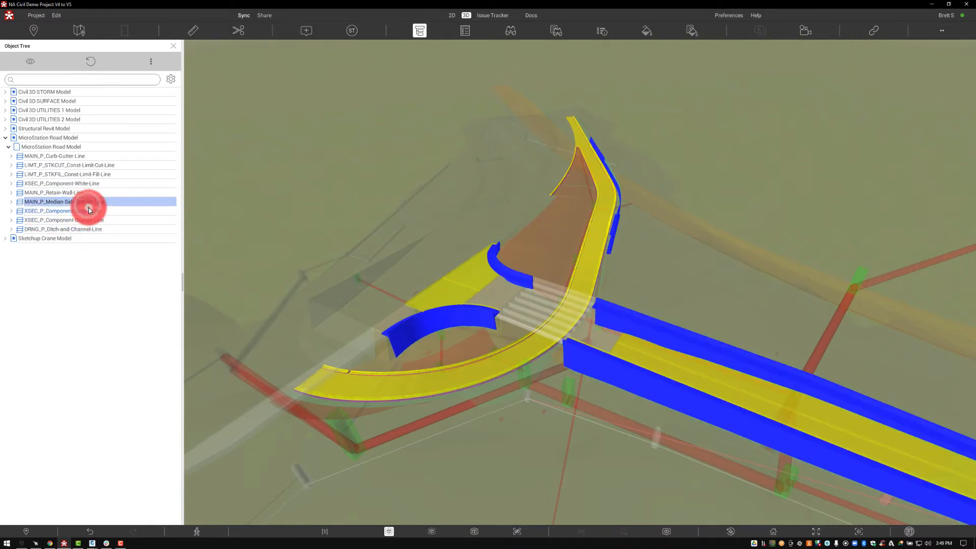
left_click(89, 211)
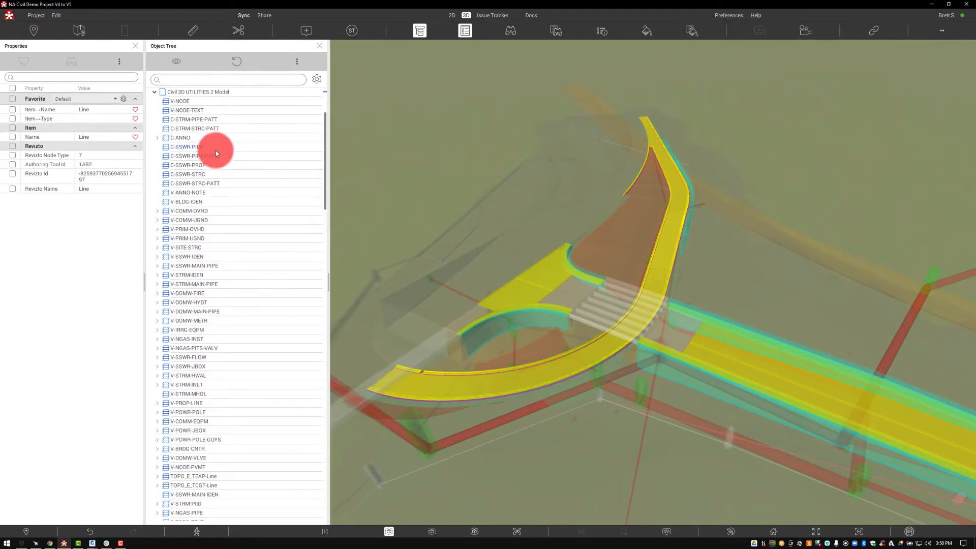
Search the object tree for "sswr" to select the matching sanitary sewer objects, and inspect the network across the site
scroll(216, 150, "up", 4)
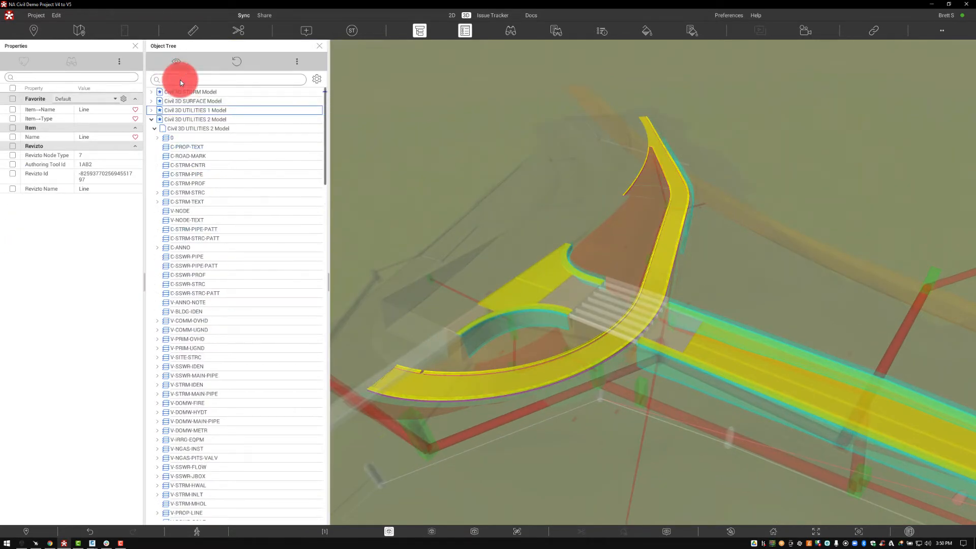
type("l")
key("Return")
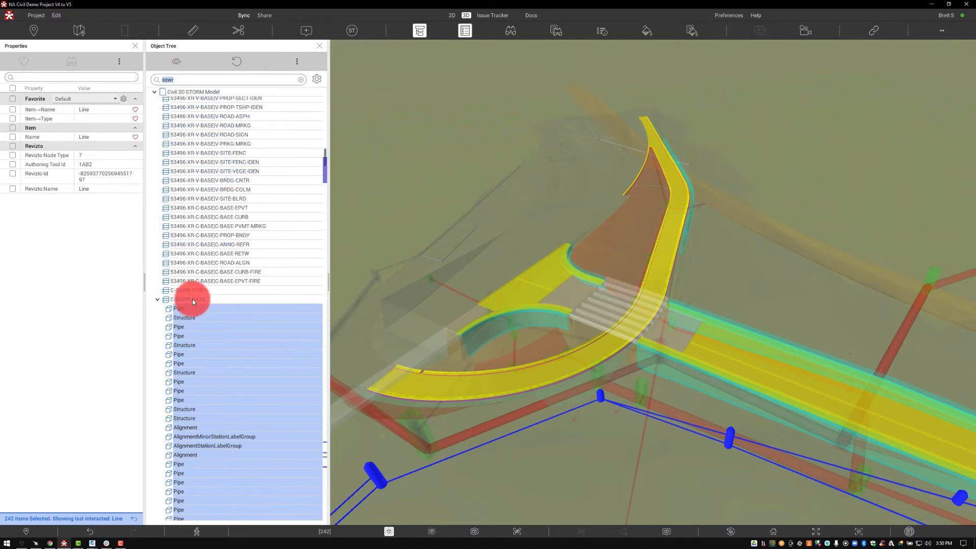
left_click_drag(534, 331, 645, 311)
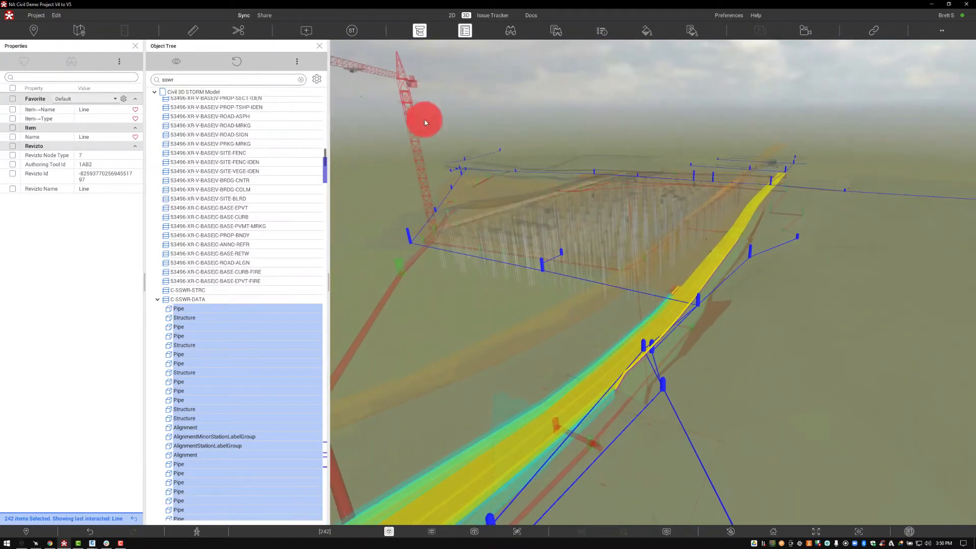
List the selected sewer objects in the Selection Inspector and zoom to several of its first pipes and structures
left_click(602, 31)
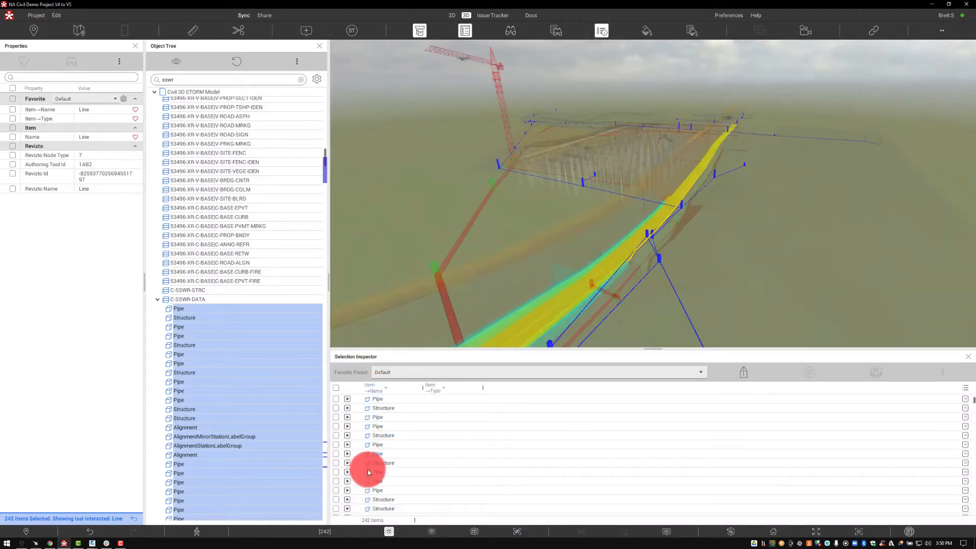
left_click(348, 399)
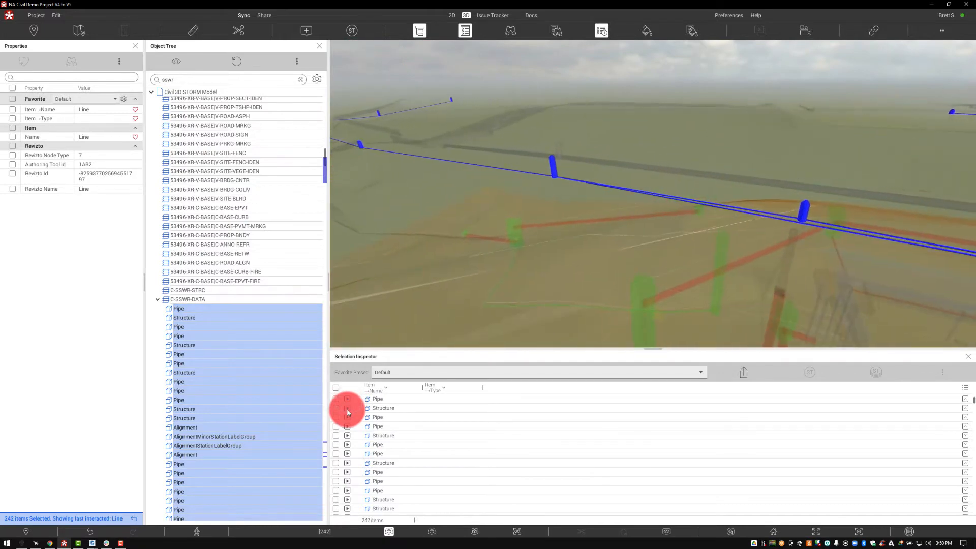
left_click(348, 418)
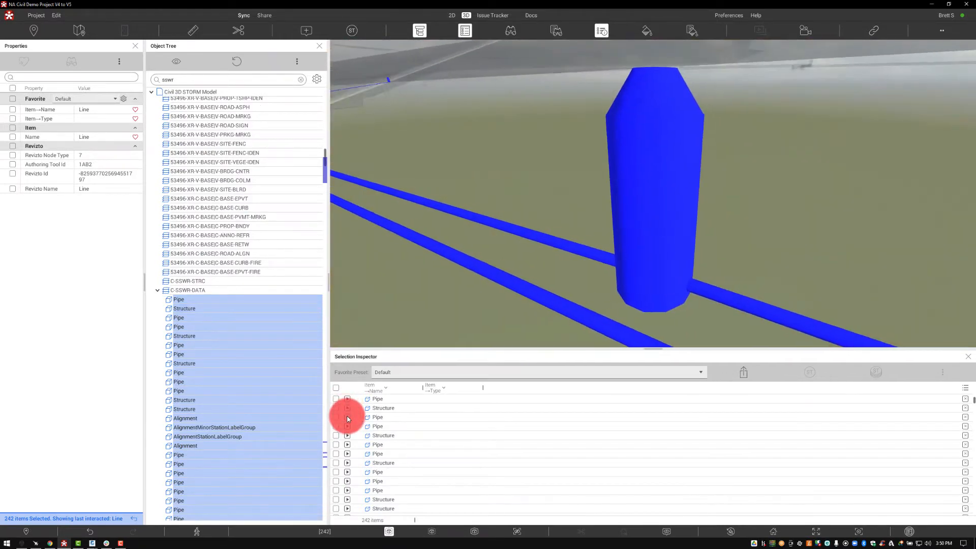
left_click(347, 428)
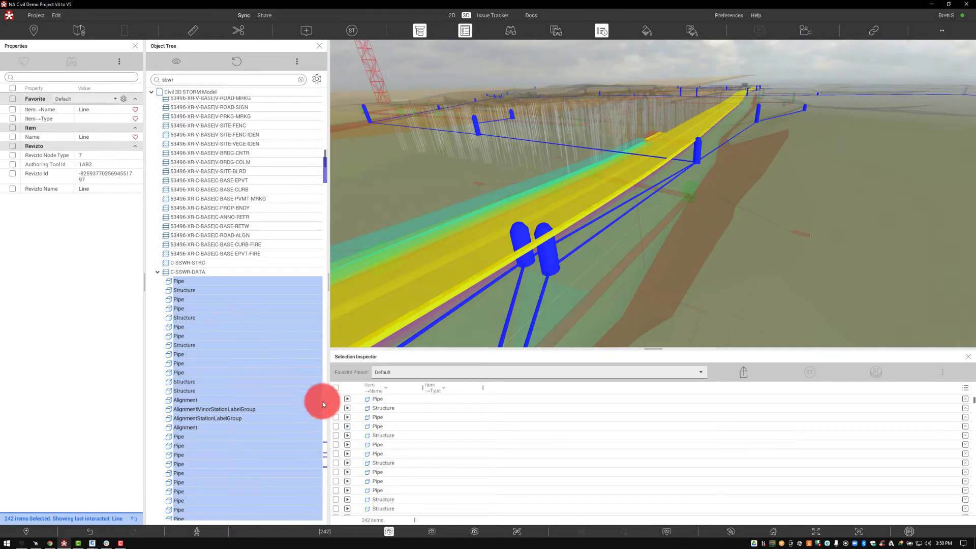
Isolate the first Structure listed in the Selection Inspector so that only this object is displayed
left_click(392, 408)
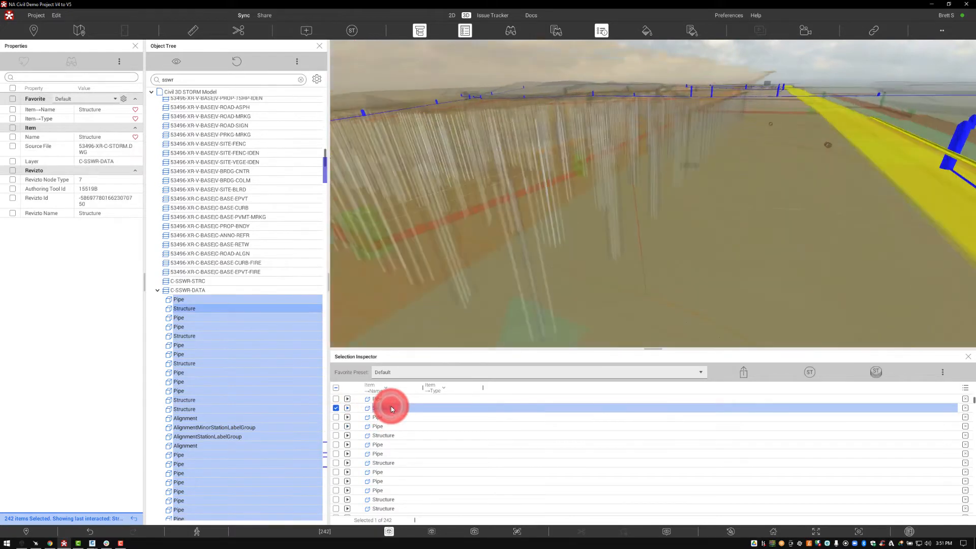
right_click(392, 406)
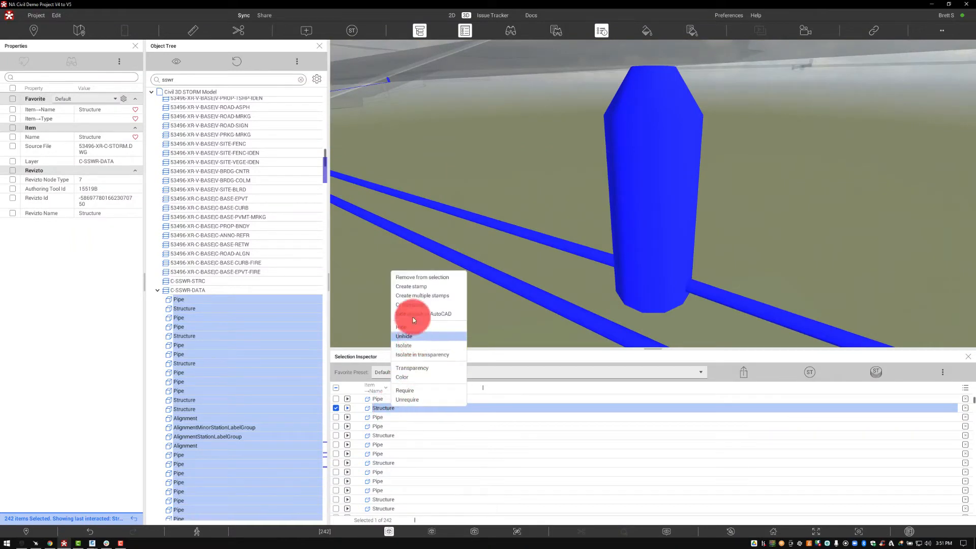
left_click(420, 345)
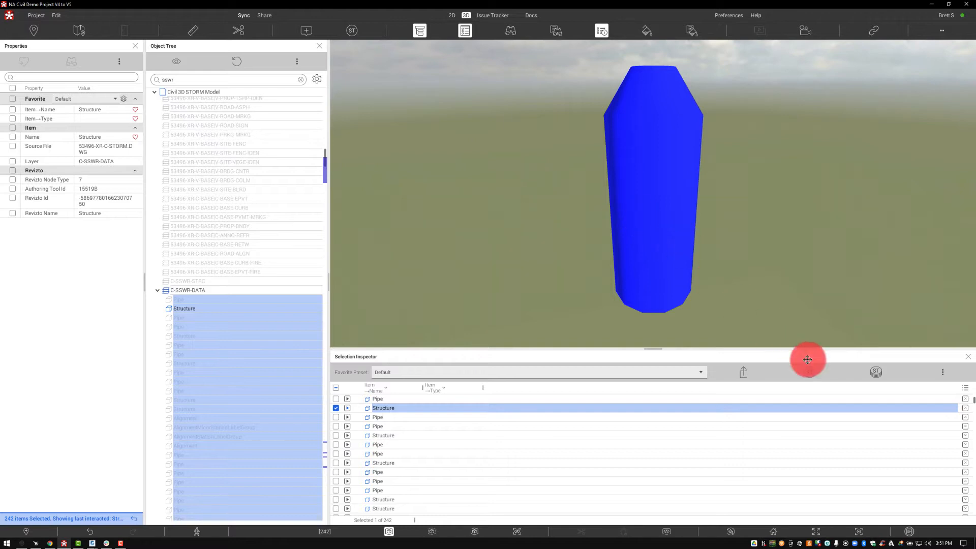
Place a Drainage - Vertical Error stamp from the 1.3 - Drainage category on the isolated structure
left_click(812, 374)
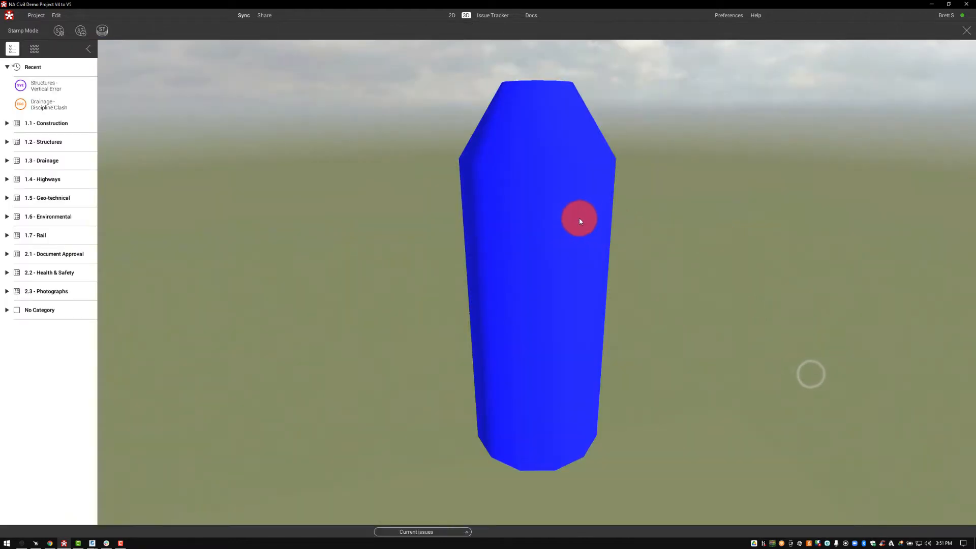
left_click(7, 160)
left_click(47, 221)
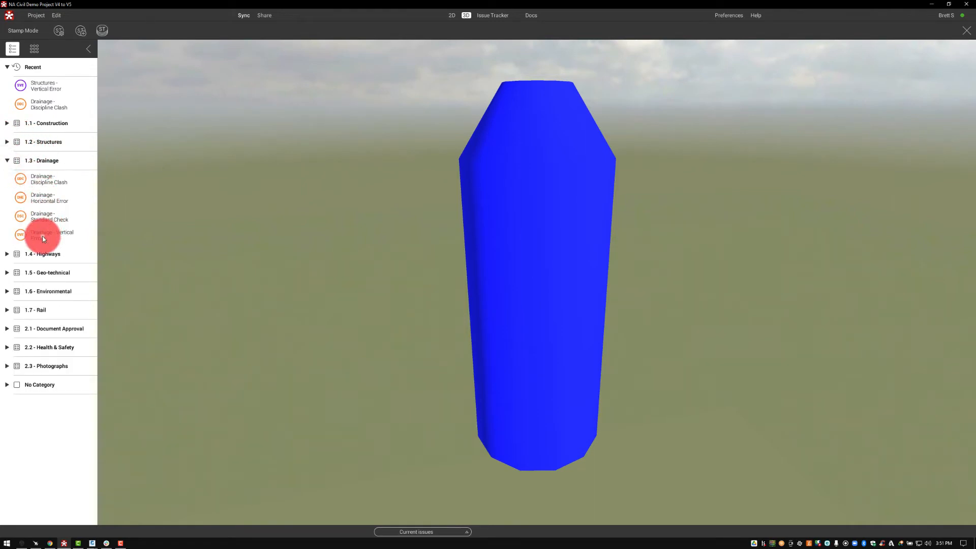
left_click(43, 237)
left_click(534, 199)
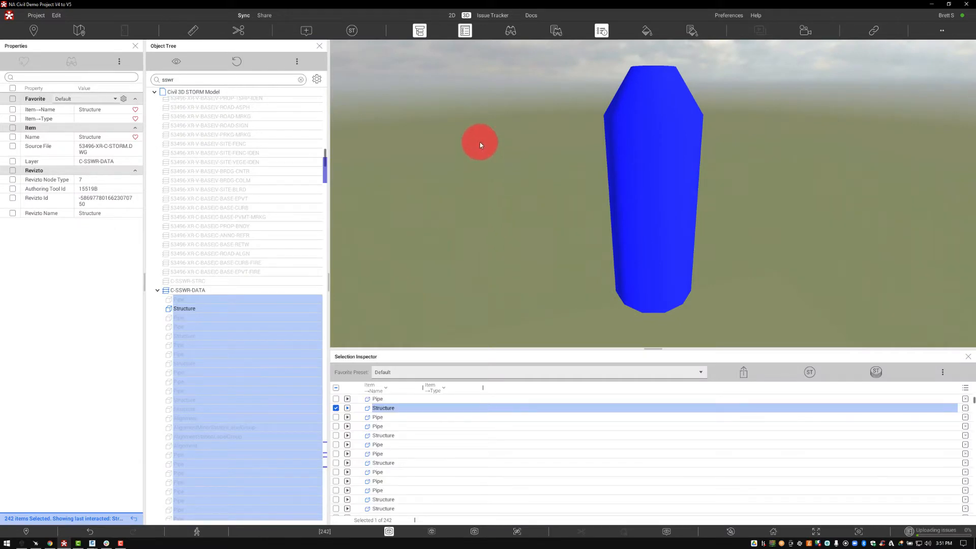
Open the new Drainage - Vertical Error issue in the Issue Tracker with the filter presets, chat and issue details all displayed
left_click(486, 14)
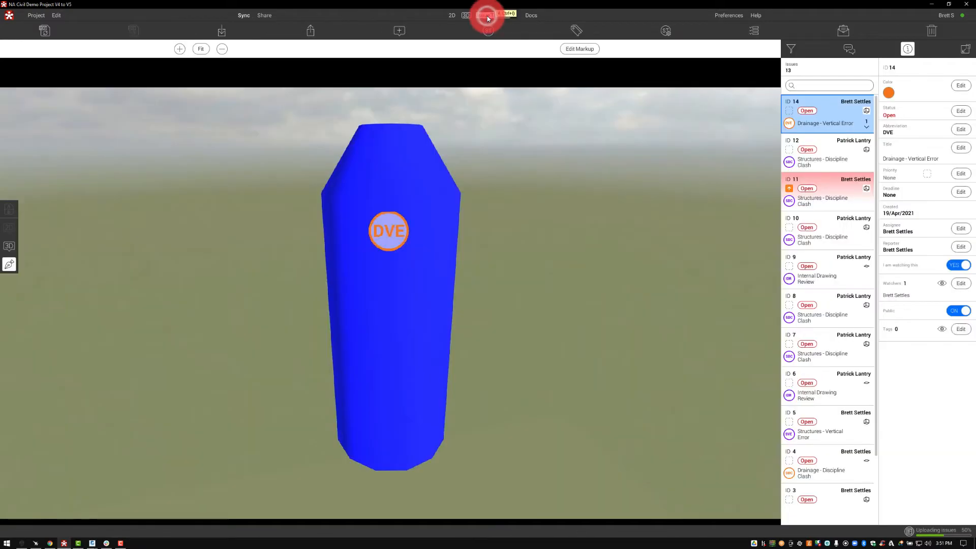
left_click(639, 40)
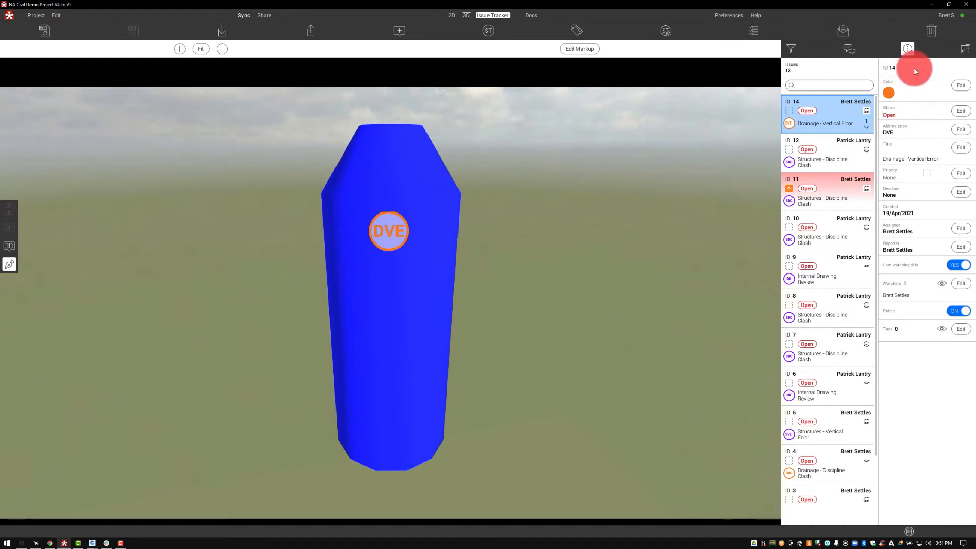
left_click(966, 48)
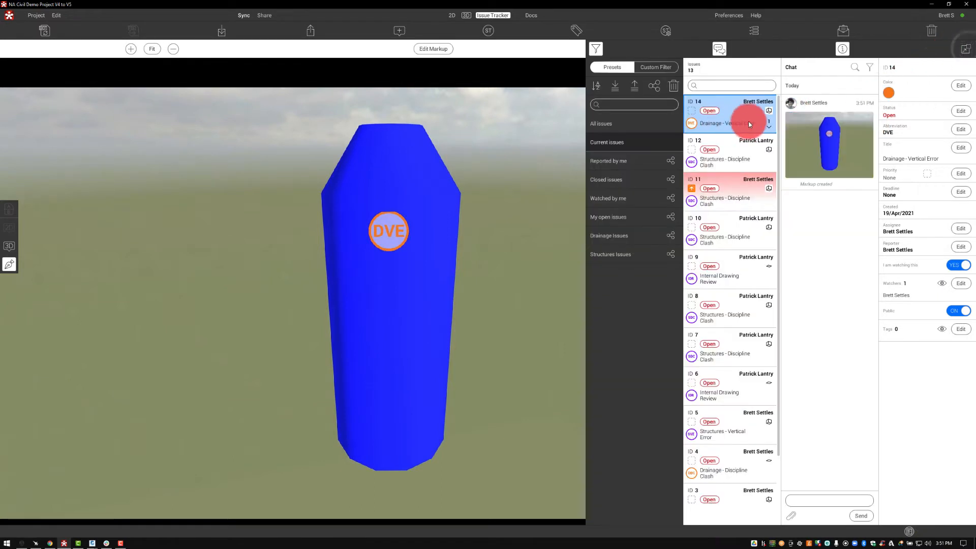
View the object linked to the Drainage - Vertical Error issue in 3D, check its properties, and return to the issue list
left_click(769, 124)
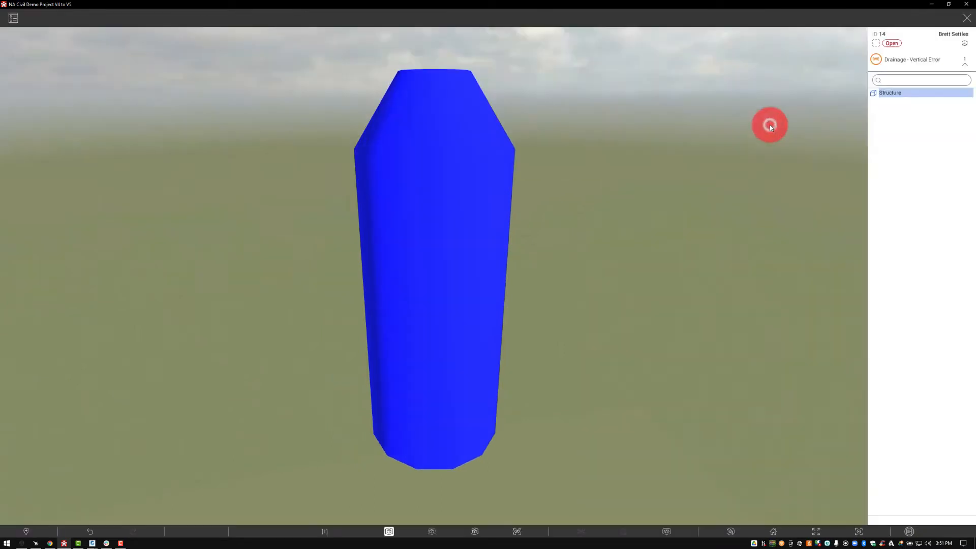
left_click(907, 93)
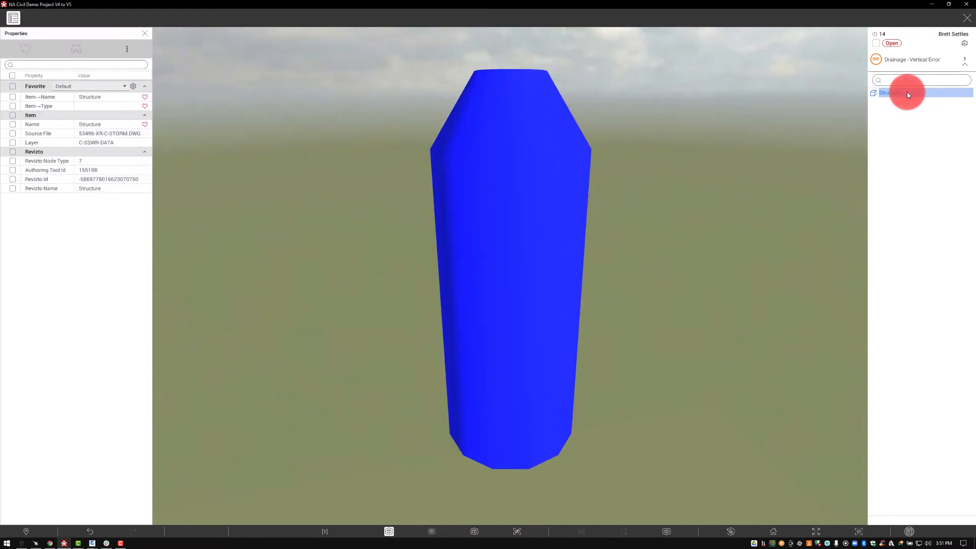
left_click(149, 34)
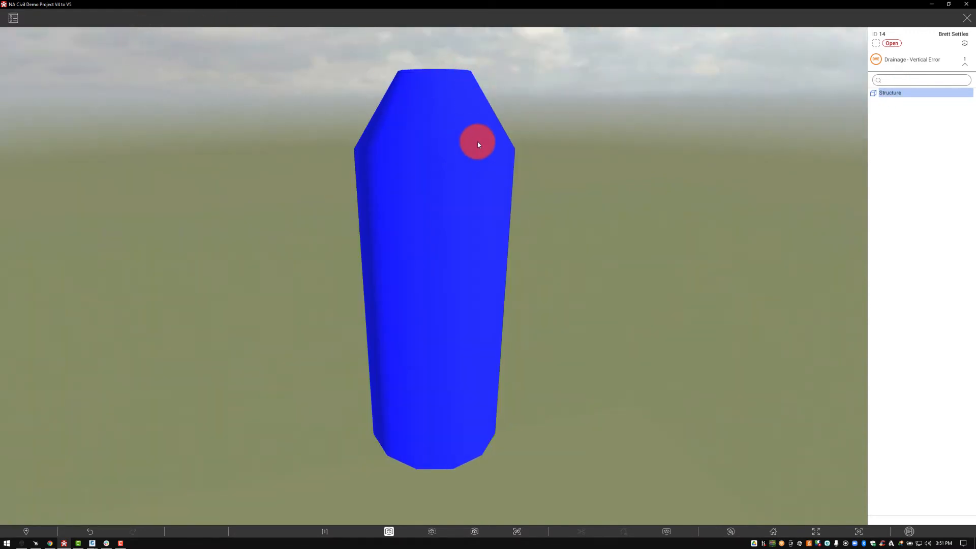
mouse_move(478, 145)
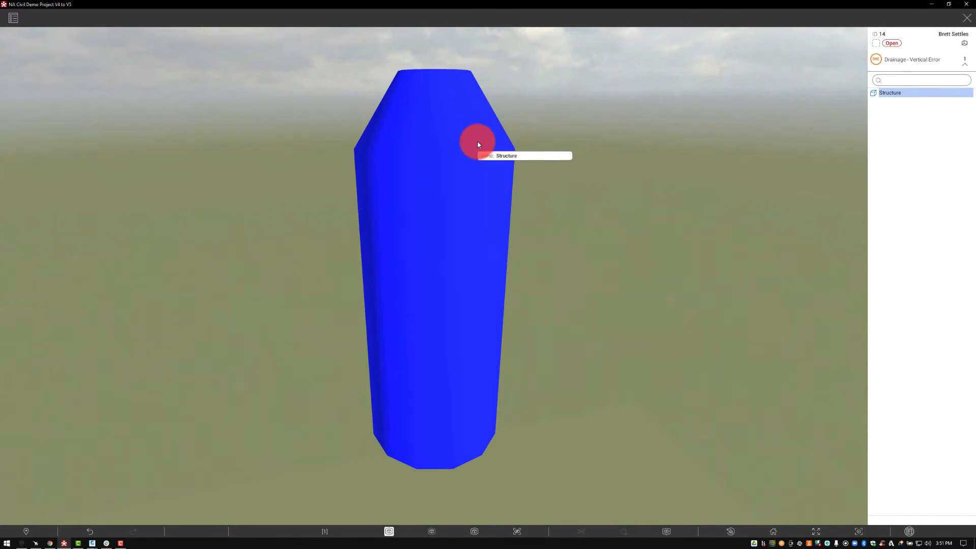
left_click(968, 19)
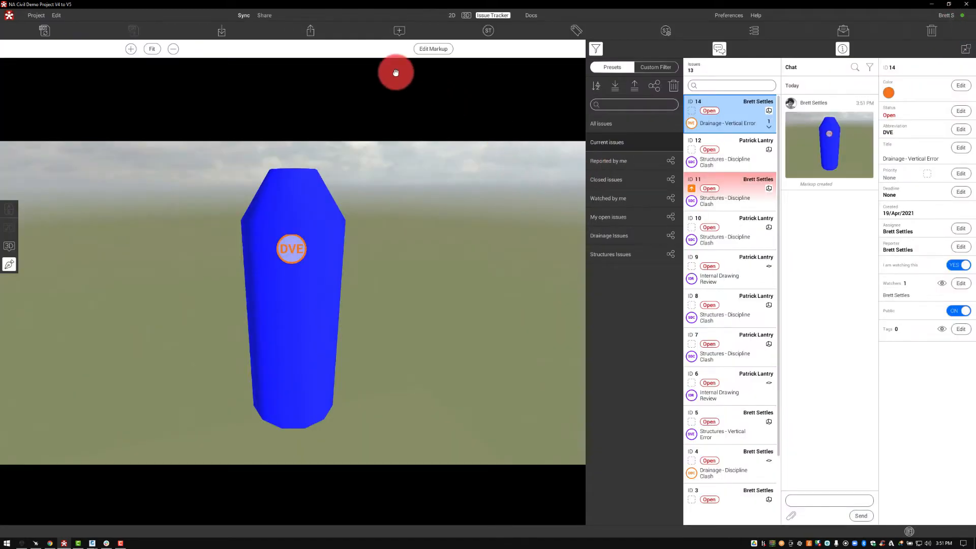
Return to the 3D scene, reset it to the home view with all models displayed, and close the object properties
left_click(466, 16)
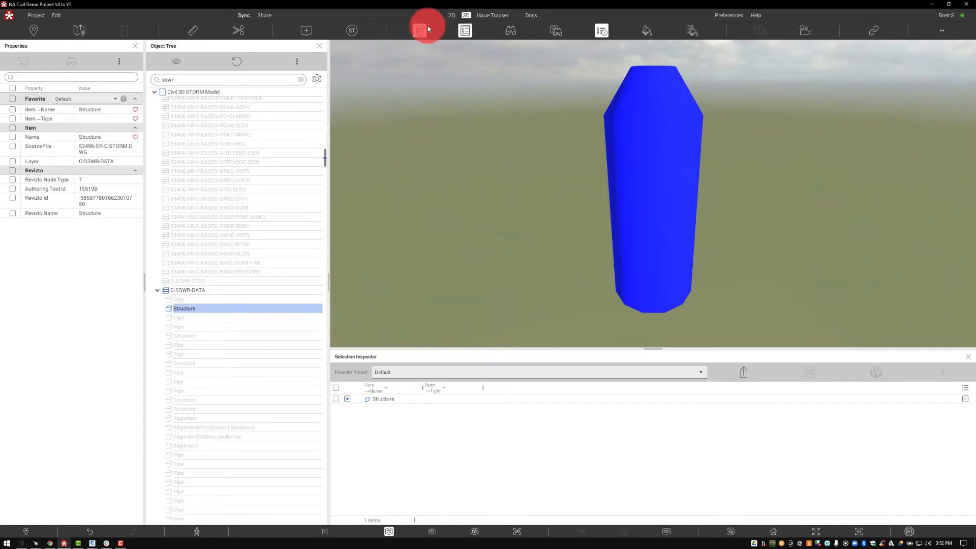
left_click(773, 532)
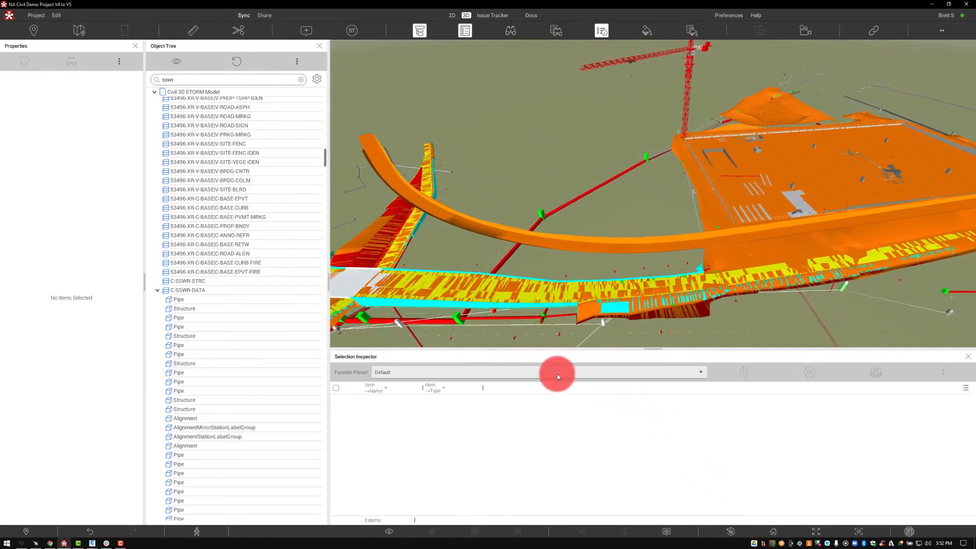
left_click(135, 46)
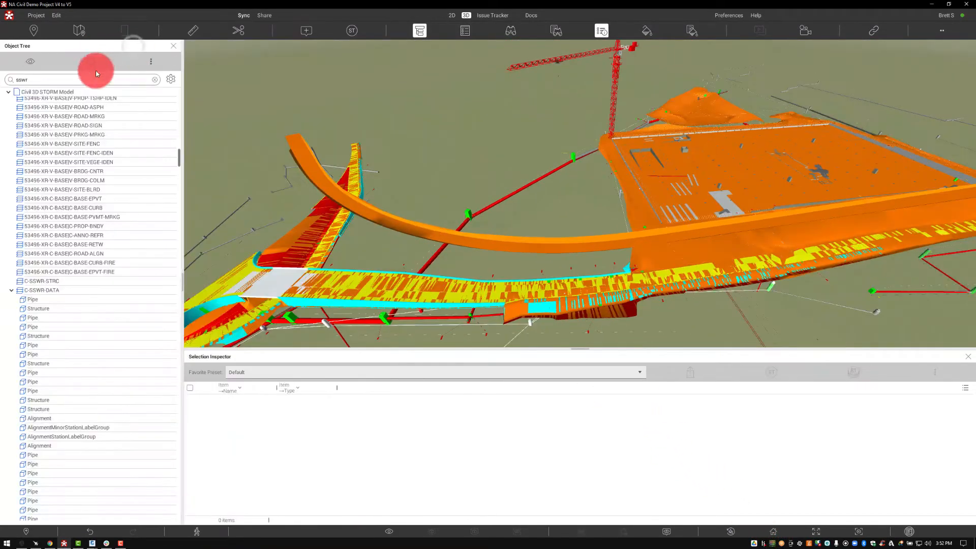
Search the object tree for "structure" to select all matching objects across the linked models
scroll(168, 162, "up", 7)
left_click_drag(181, 148, 175, 82)
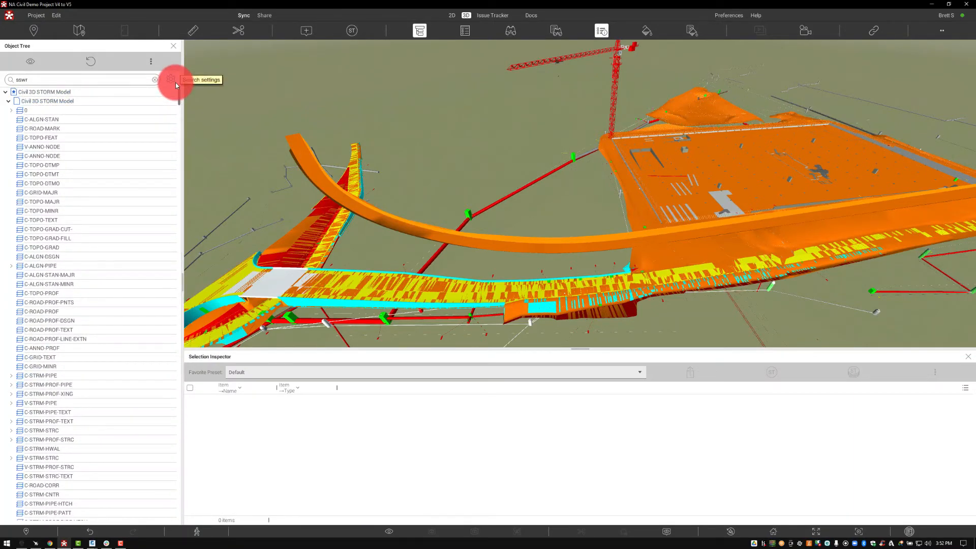
double_click(88, 81)
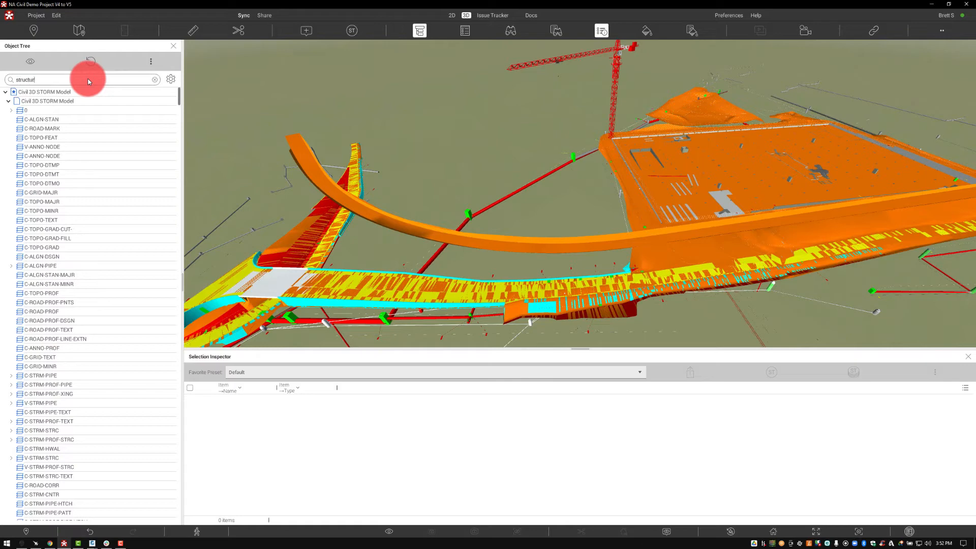
key("Return")
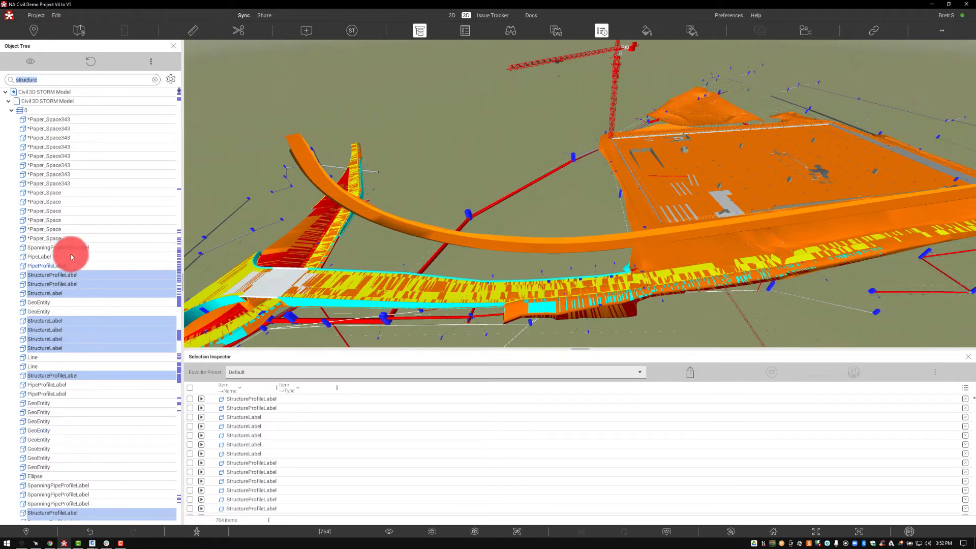
left_click_drag(48, 78, 0, 82)
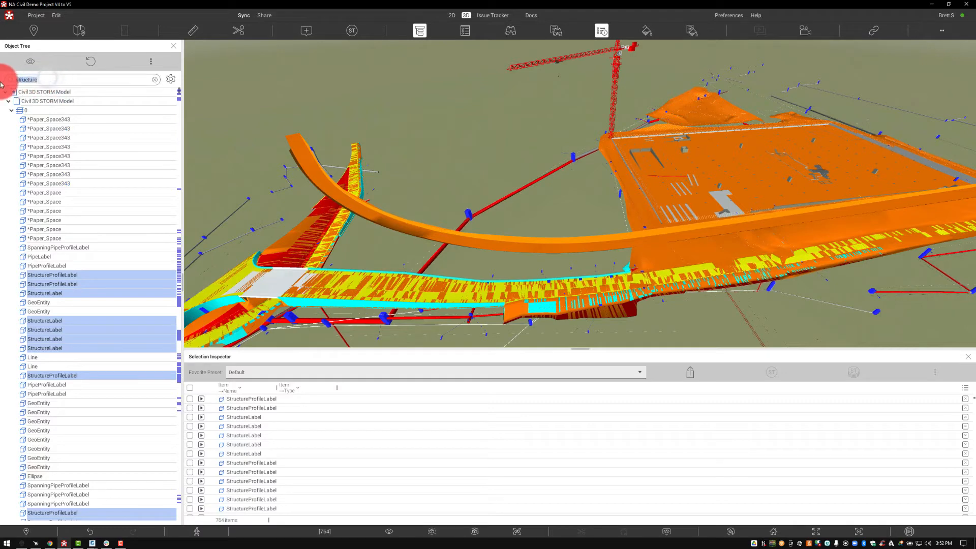
Search the object tree for "column" and isolate the matching objects in transparency
type("s")
type("olumn")
key("Return")
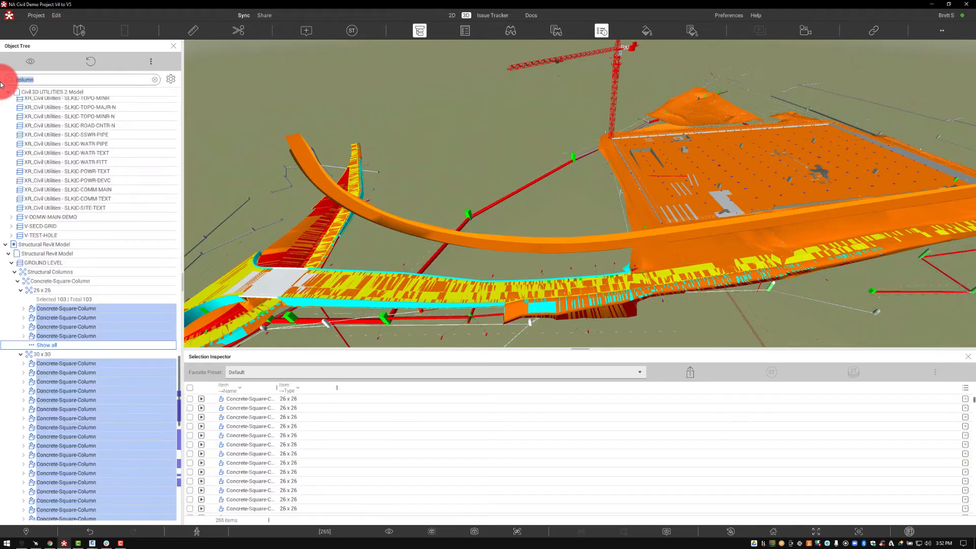
right_click(68, 309)
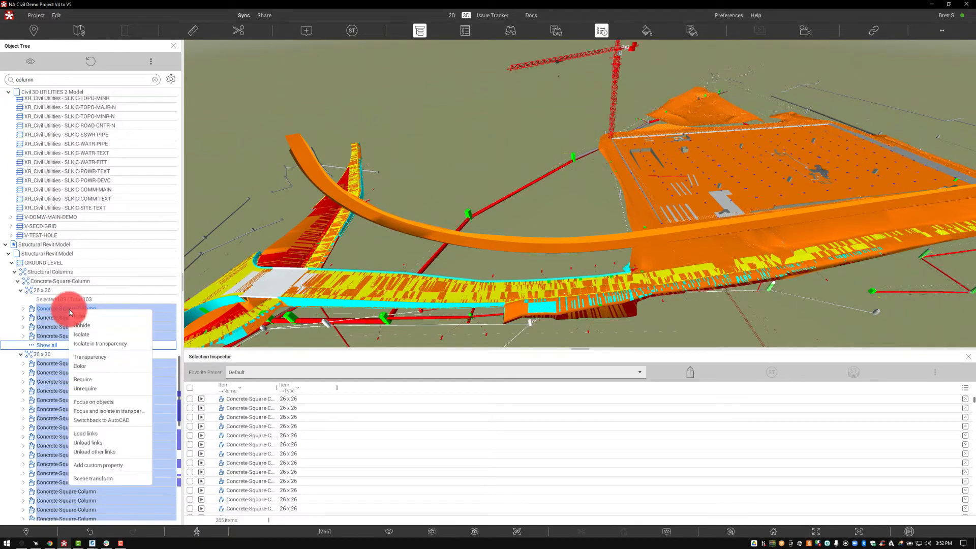
left_click(89, 346)
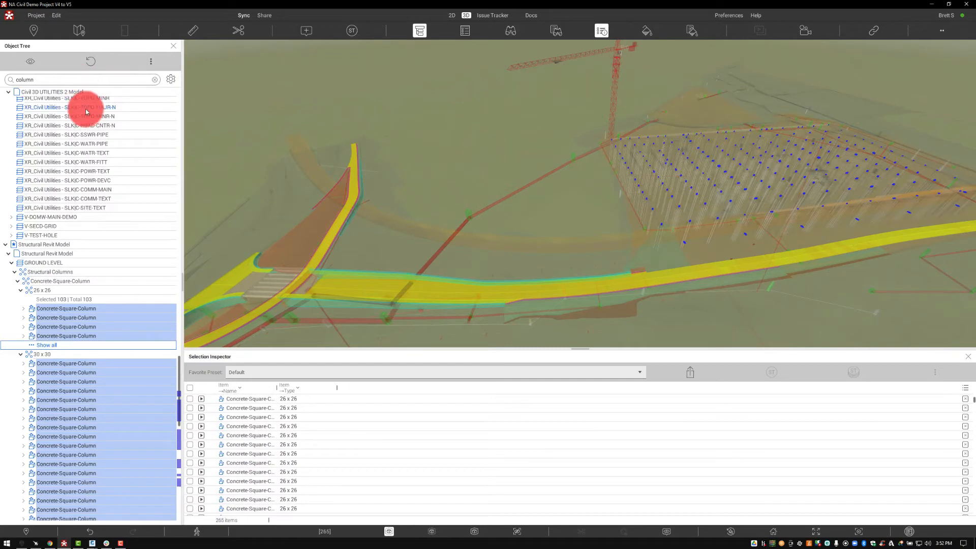
Search the object tree for "pile" to select all matching piles and pile caps, and inspect them up close in 3D
double_click(71, 82)
left_click_drag(66, 80, 4, 84)
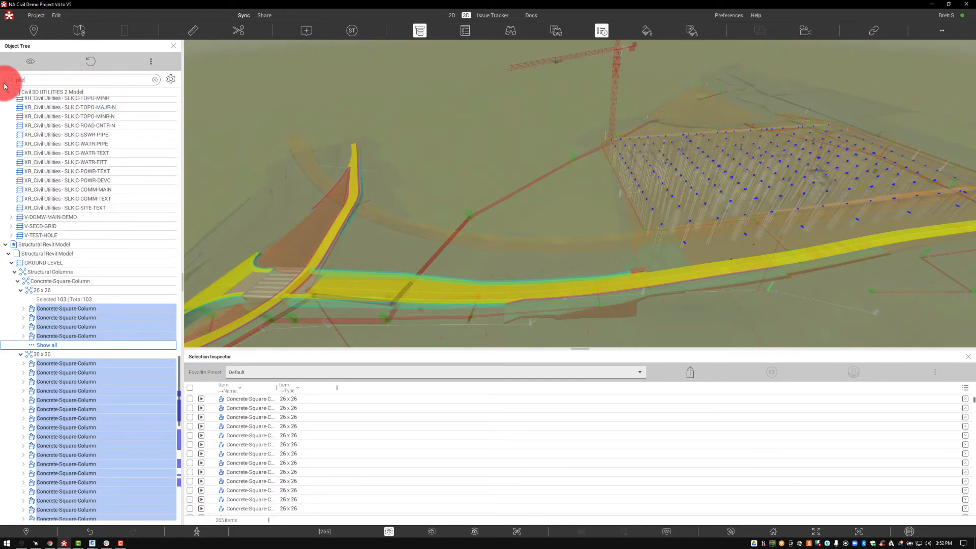
key("Return")
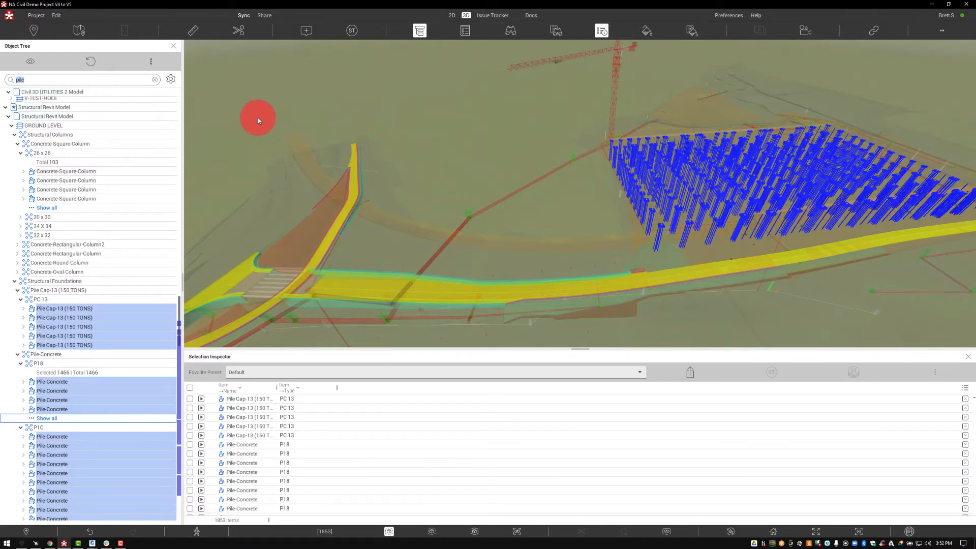
left_click_drag(518, 215, 569, 212)
scroll(570, 213, "up", 4)
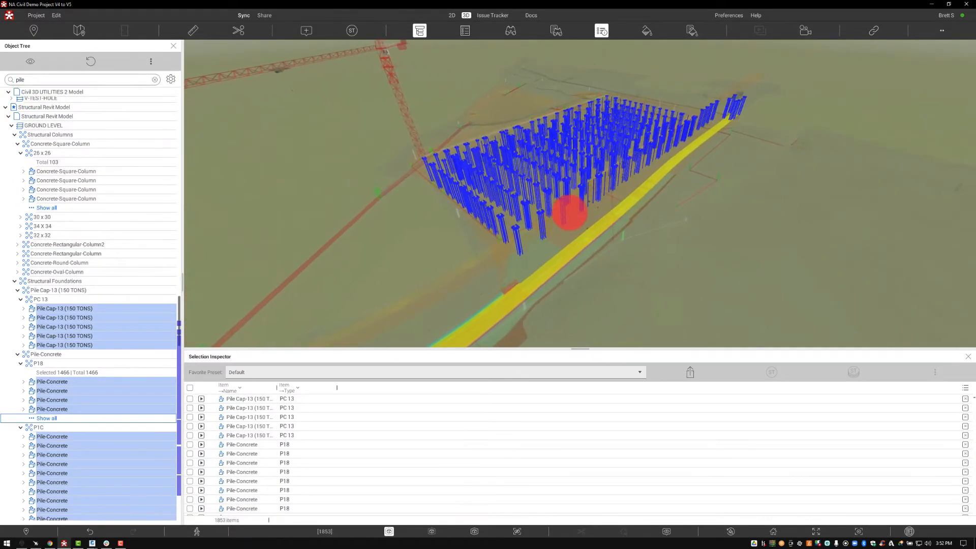
scroll(569, 213, "up", 5)
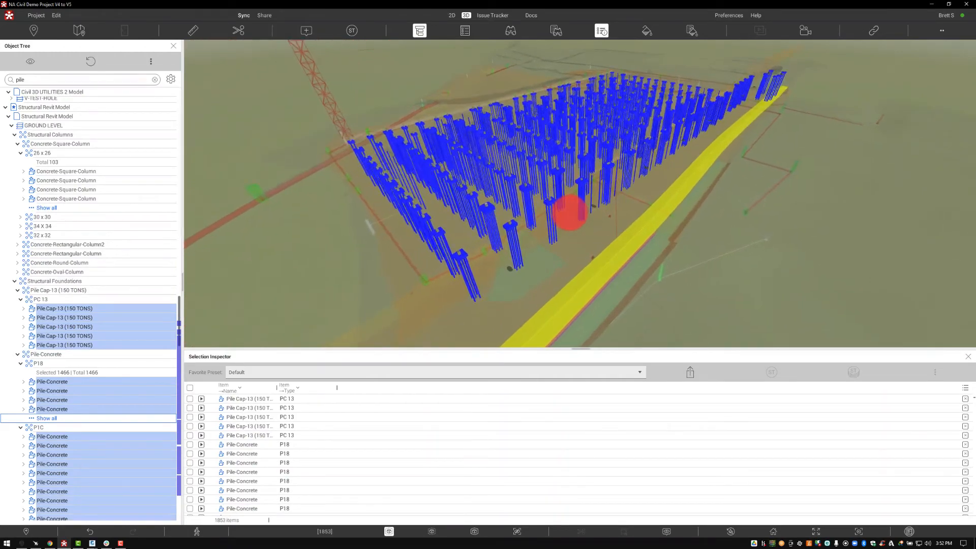
Isolate the selected piles and pile caps in transparency while viewing them from below ground
left_click_drag(582, 214, 487, 162)
right_click(455, 183)
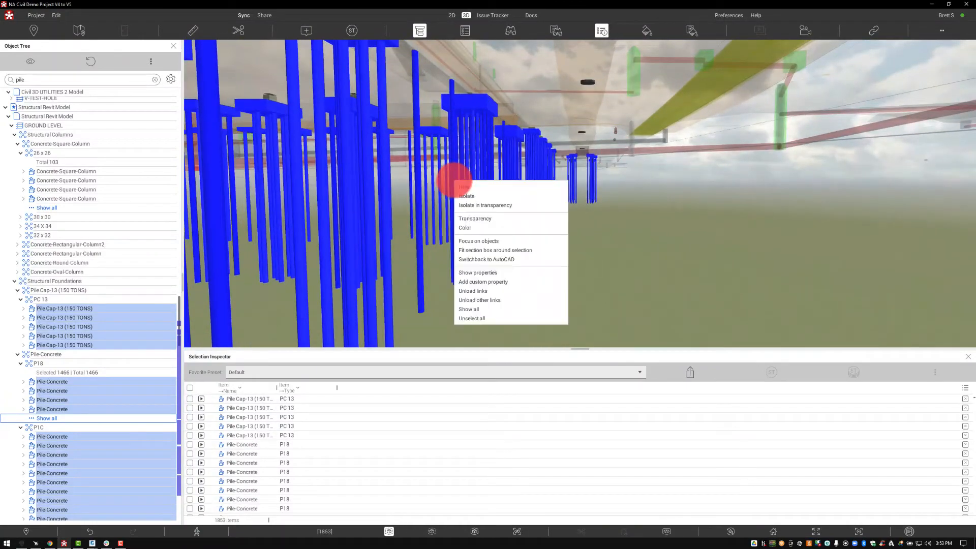
left_click(472, 205)
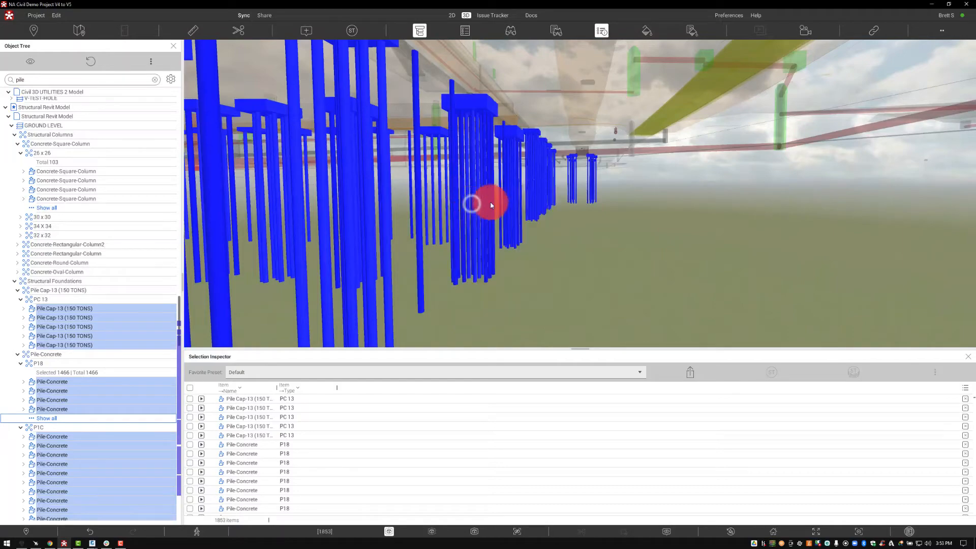
Show all model objects again around the piles and look along the storm pipes running between them
left_click_drag(552, 225, 485, 253)
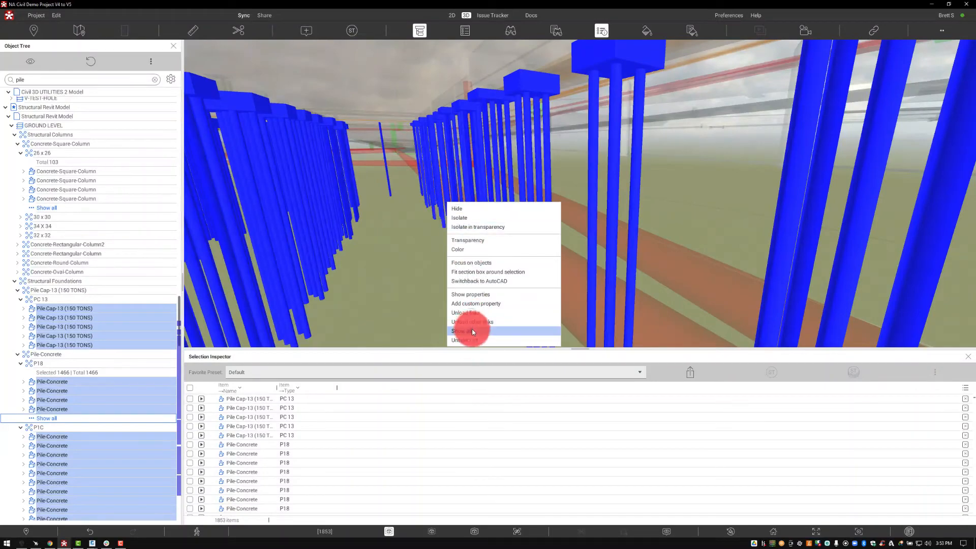
left_click(473, 332)
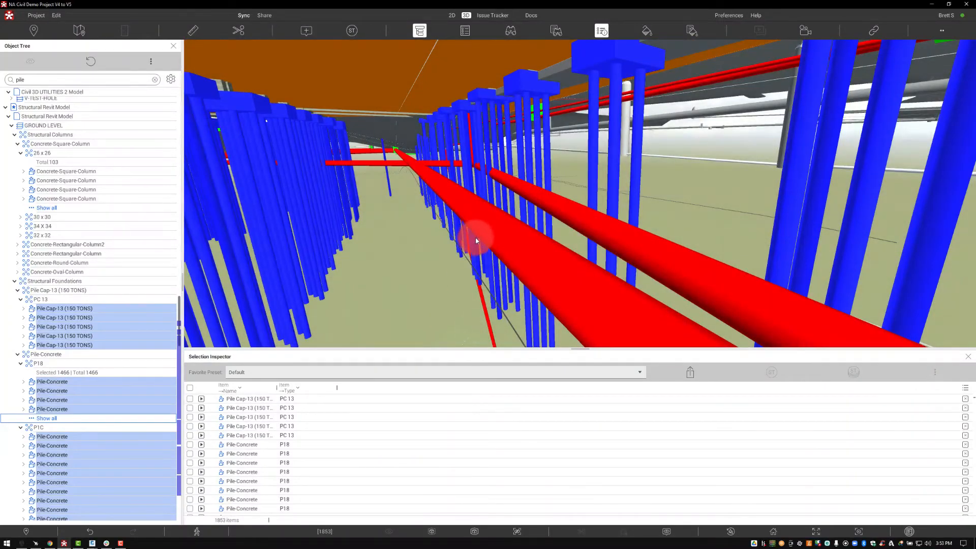
left_click_drag(476, 241, 441, 239)
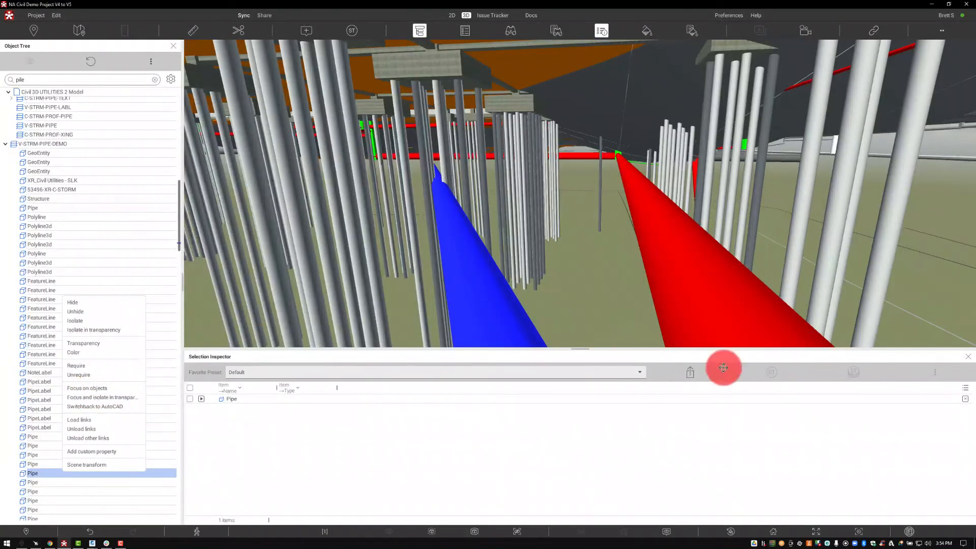
Replace the Selection Inspector with the selected pipe's properties and find all objects everywhere with Item Name equal to Pipe
left_click(968, 356)
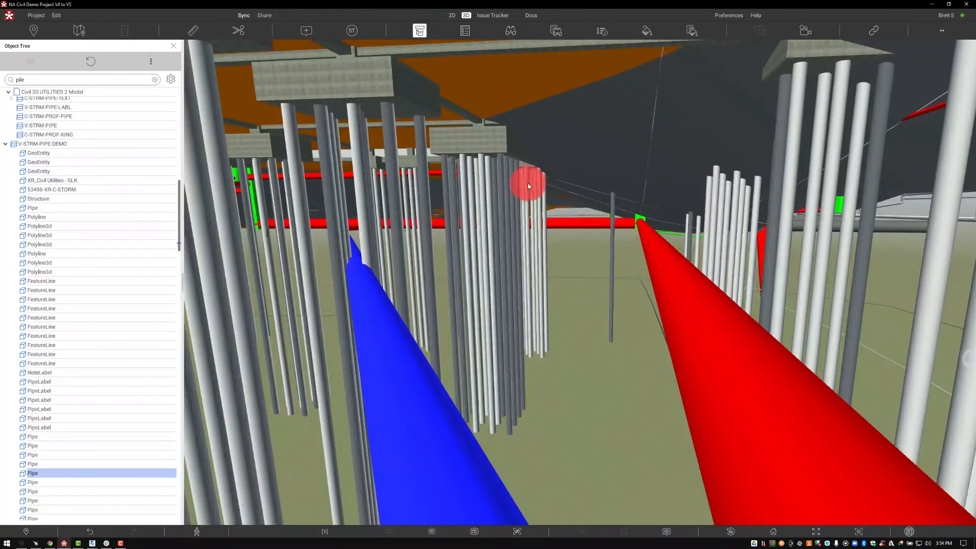
left_click(465, 31)
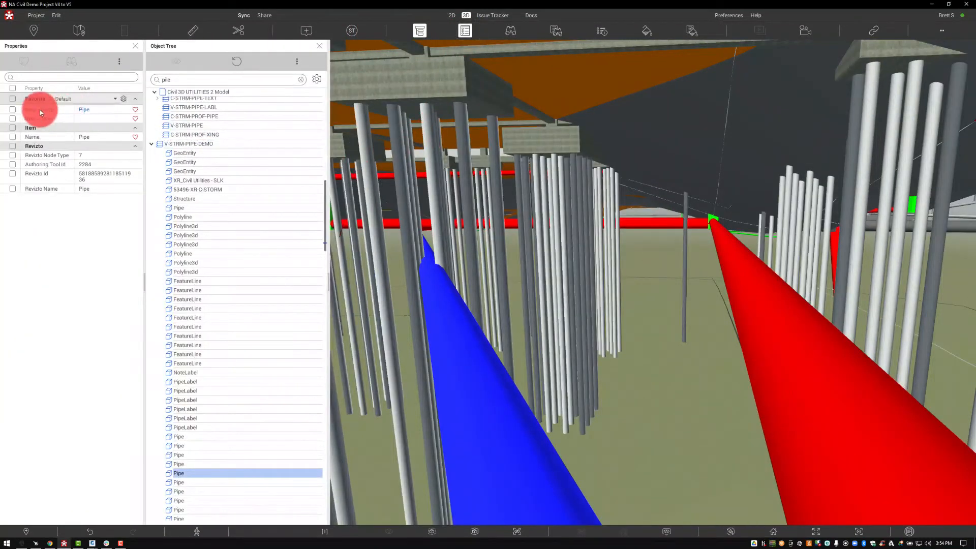
left_click(13, 109)
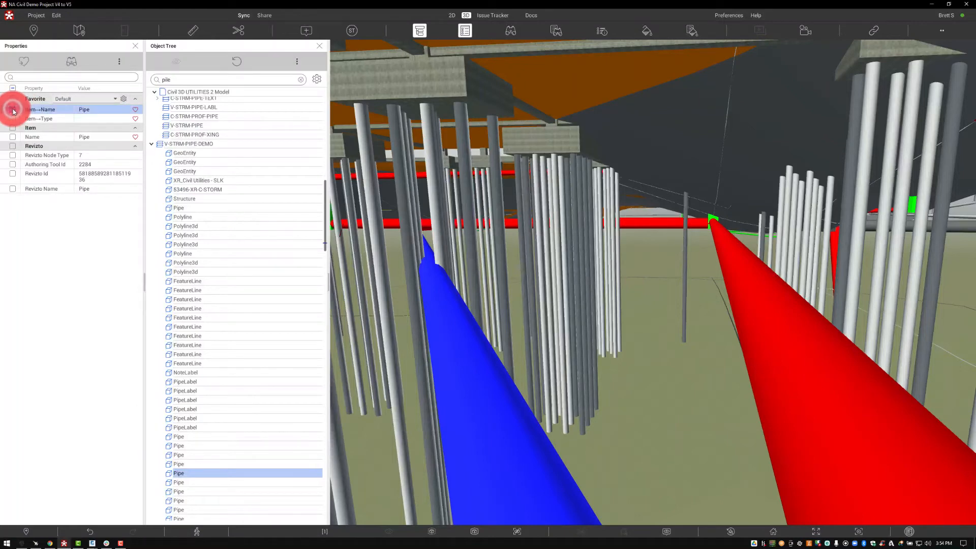
left_click(74, 65)
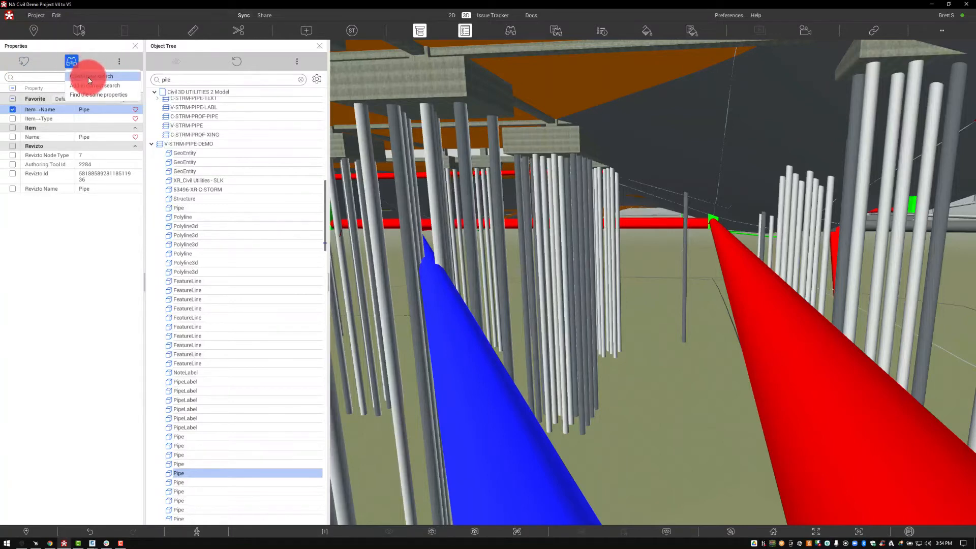
left_click(88, 78)
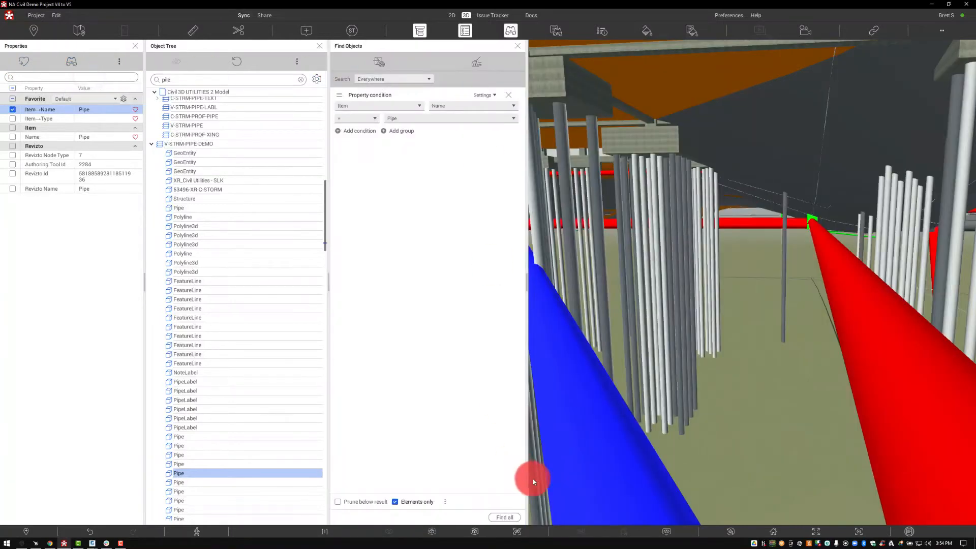
left_click(504, 517)
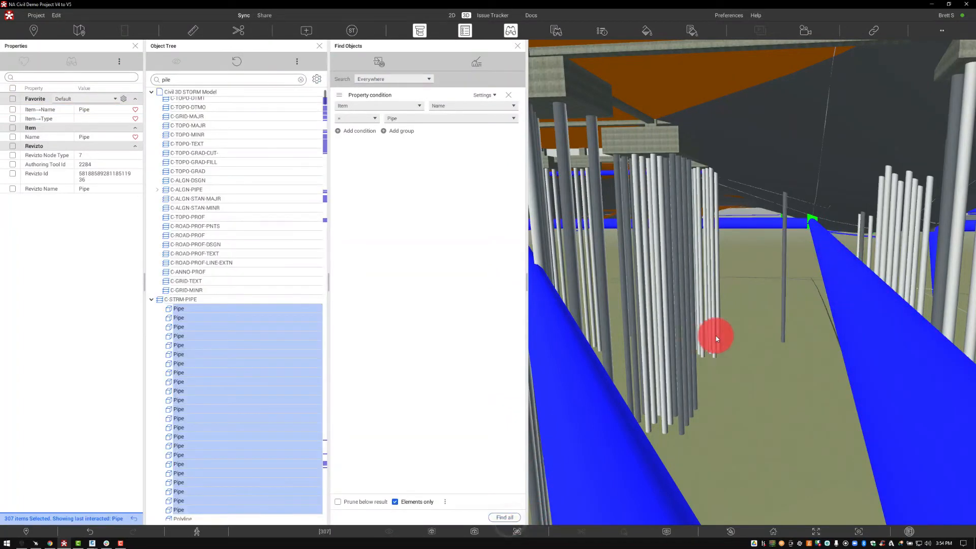
Isolate all the found pipes in transparency and view them between the piles
left_click_drag(752, 362, 722, 349)
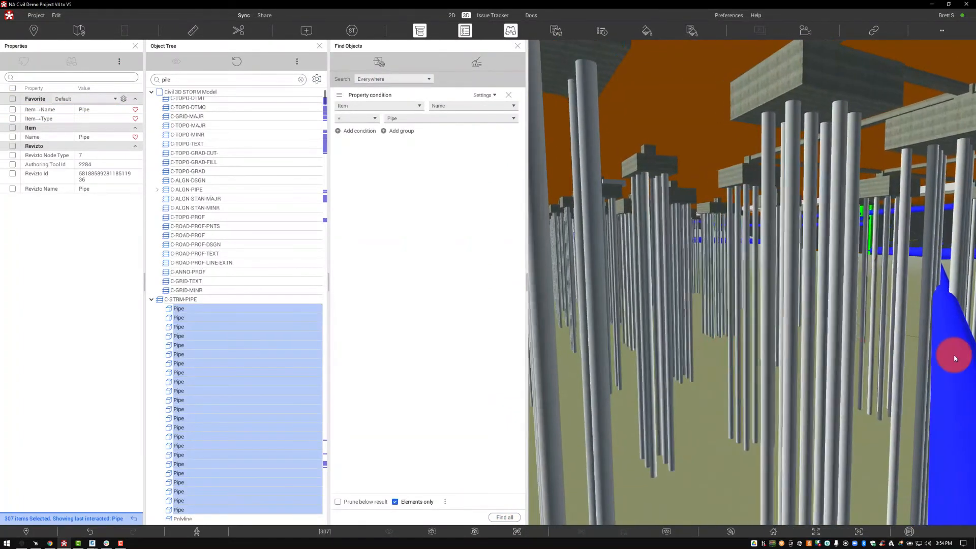
right_click(224, 309)
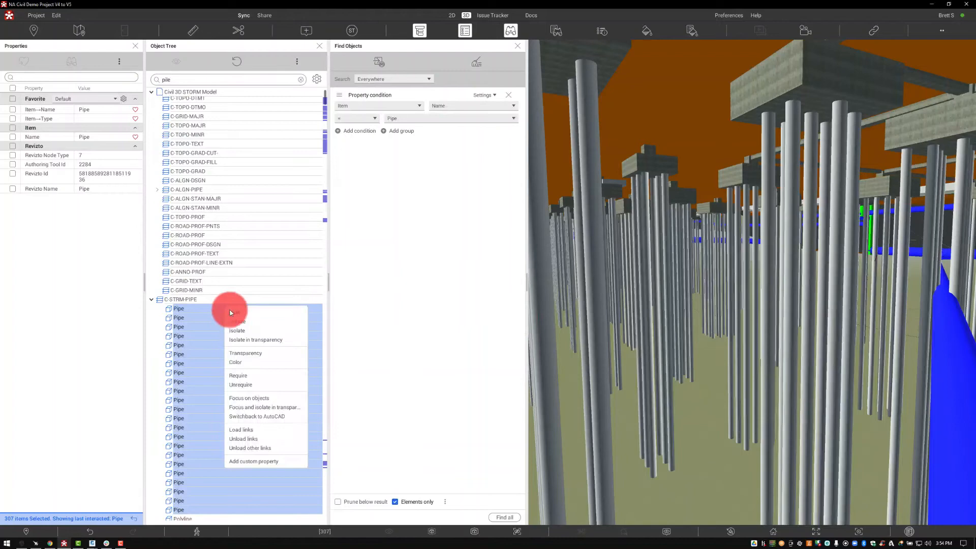
left_click(267, 339)
left_click_drag(883, 286, 950, 300)
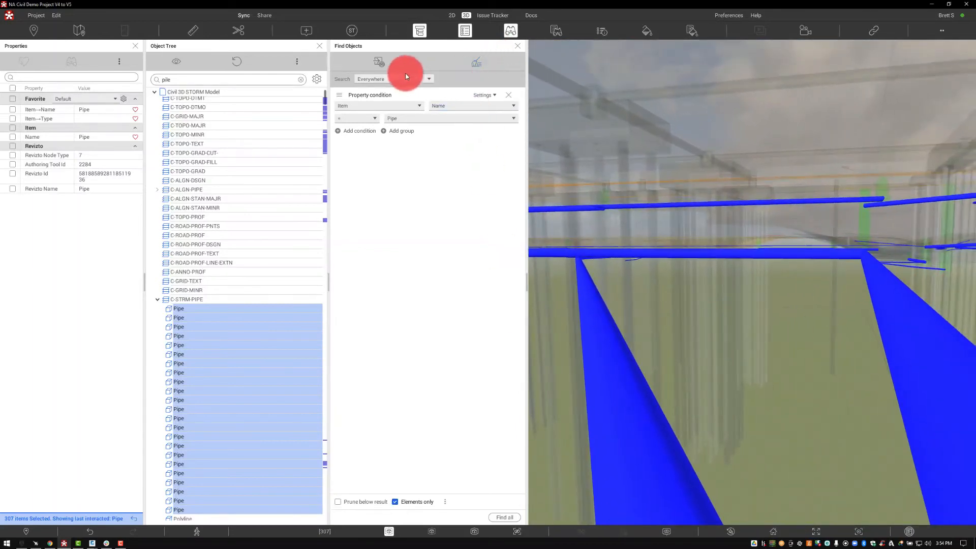
Save the pipe search as a new search set named Pipes in the root folder
left_click(380, 62)
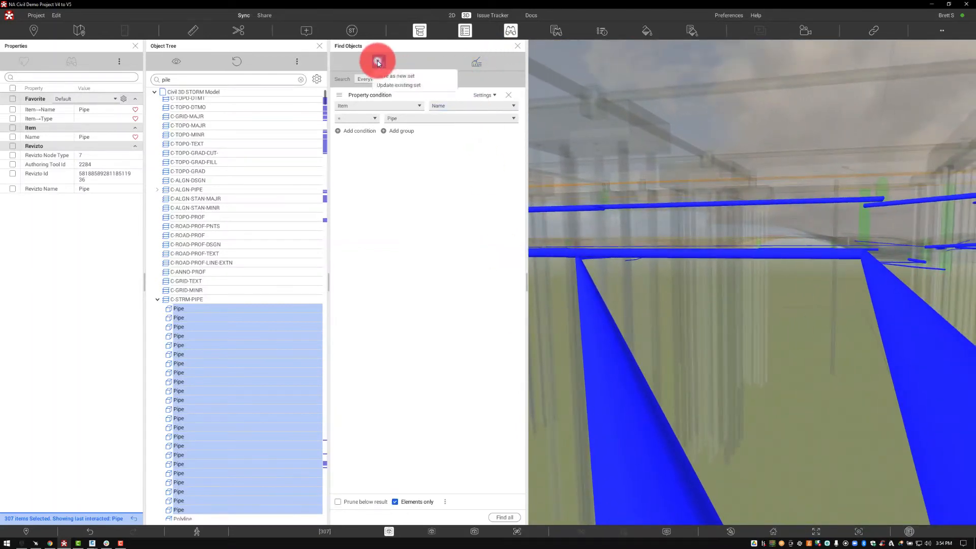
left_click(399, 77)
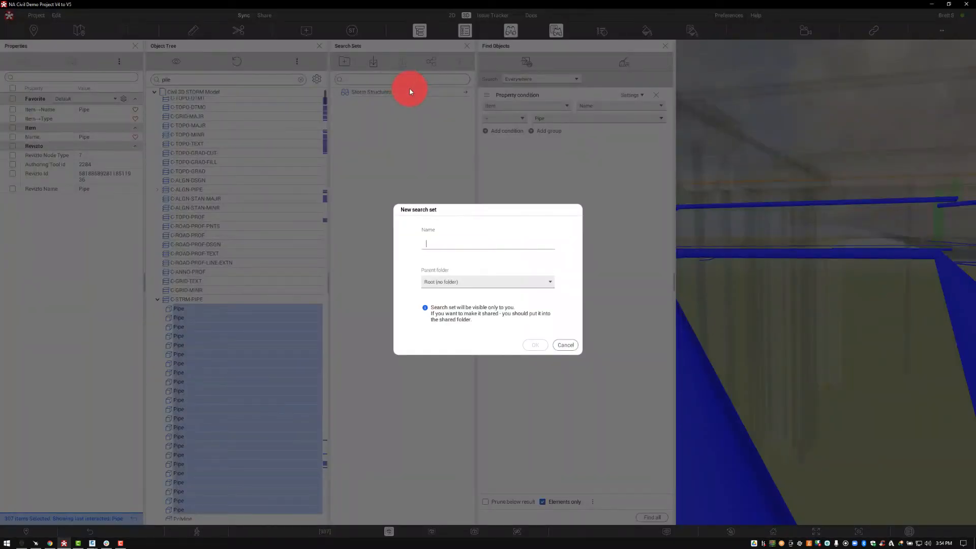
type("Pipes")
left_click(534, 347)
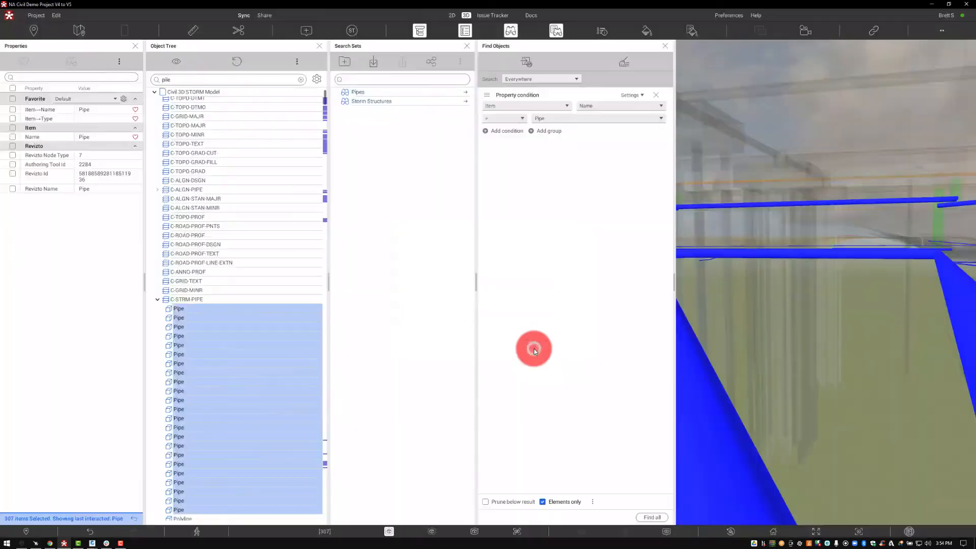
Return the scene to the home viewpoint and close Find Objects
left_click(773, 535)
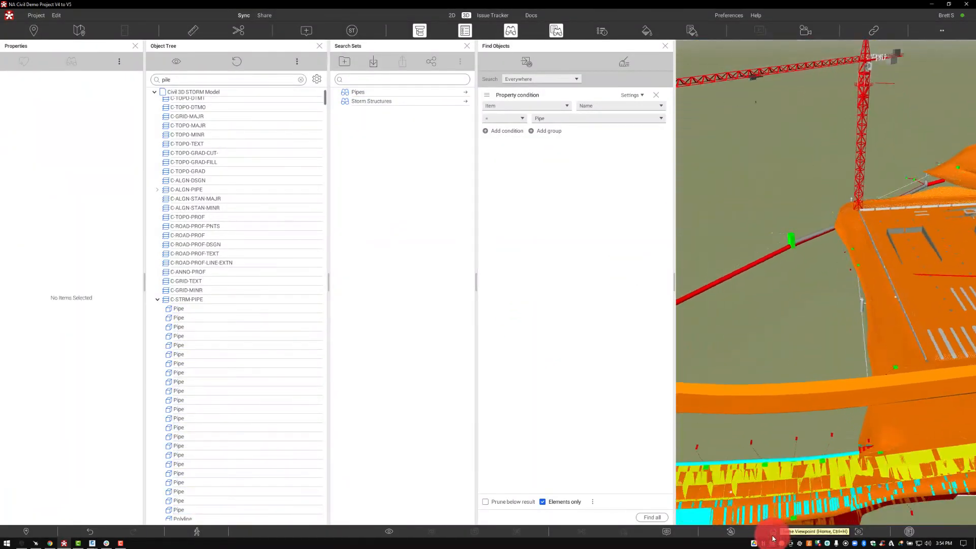
left_click(665, 45)
left_click_drag(647, 200, 680, 203)
Select all objects in the Pipes search set and isolate the set in transparency
left_click(465, 92)
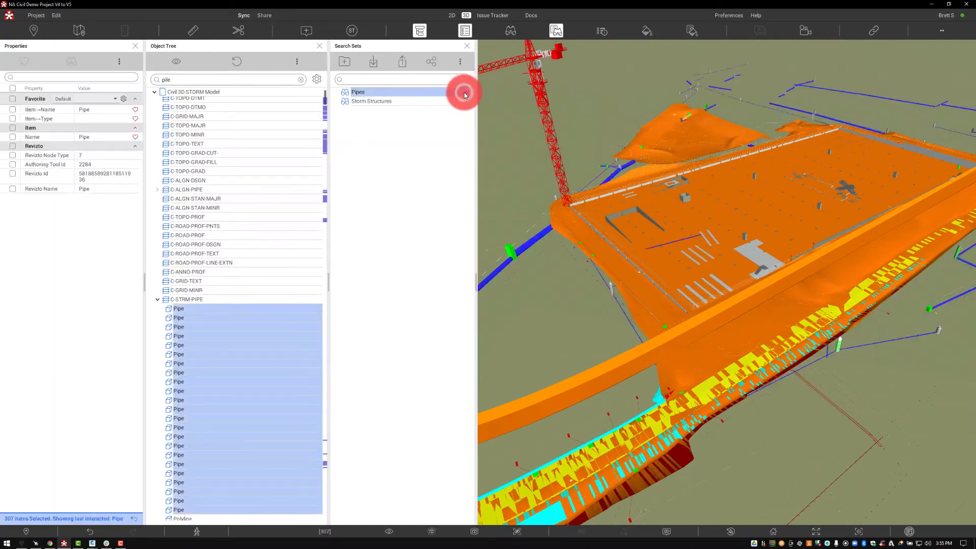
right_click(452, 94)
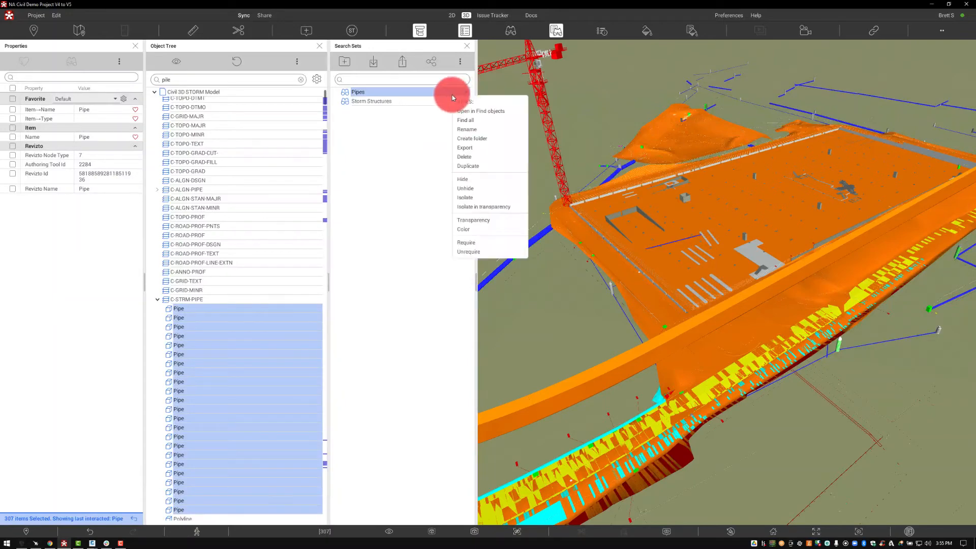
left_click(470, 207)
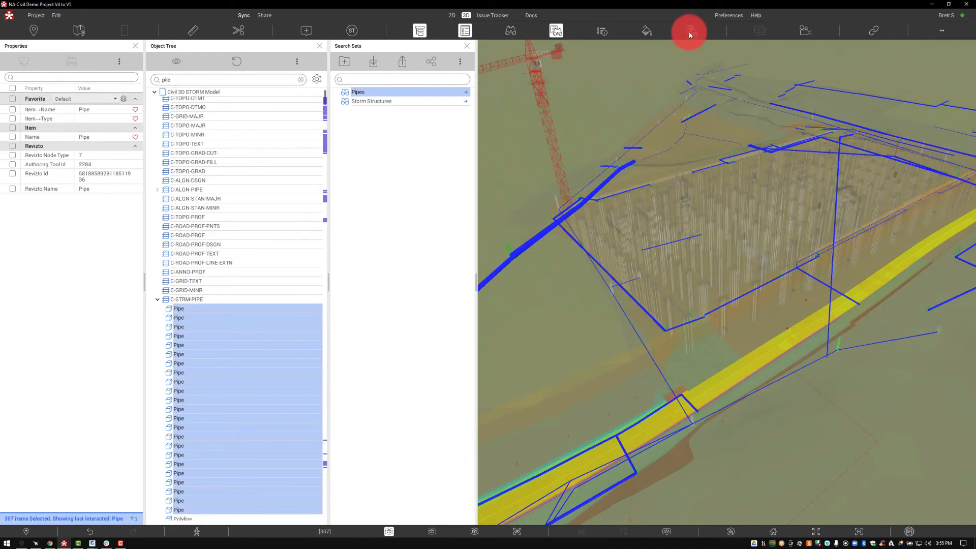
Clear the pipe selection and show all objects in the scene
left_click(633, 89)
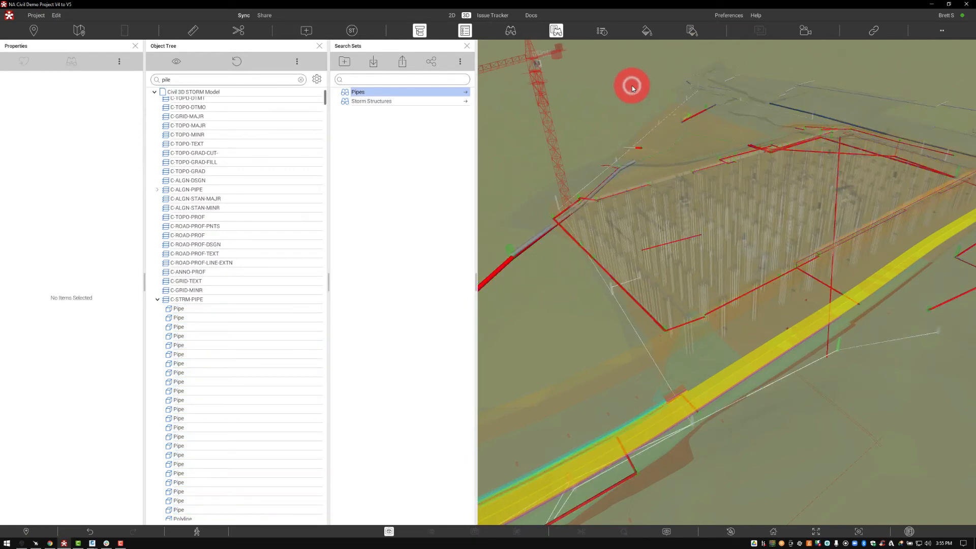
right_click(632, 86)
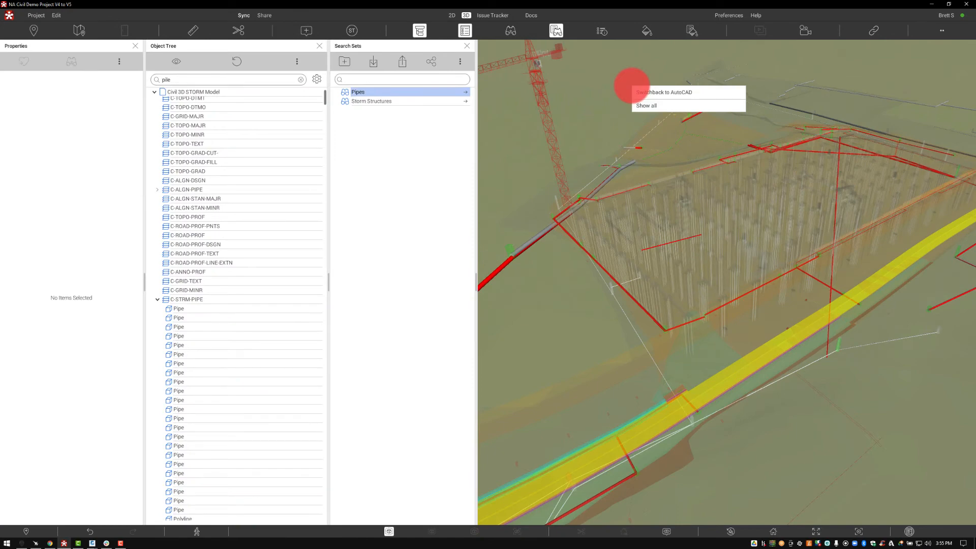
left_click(644, 106)
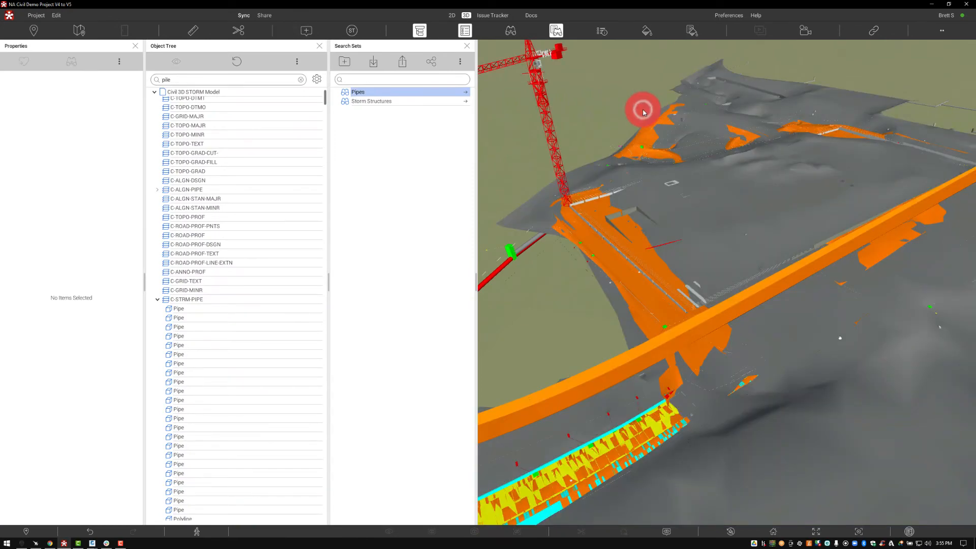
Display the Appearance Templates and Appearance Profiler, and close the search sets, object tree and properties
left_click(690, 31)
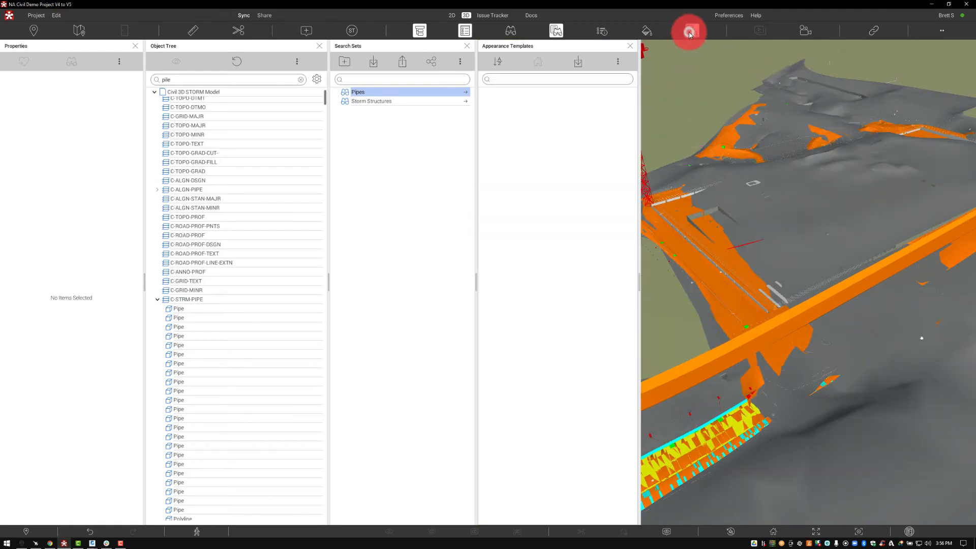
left_click(645, 32)
left_click(467, 45)
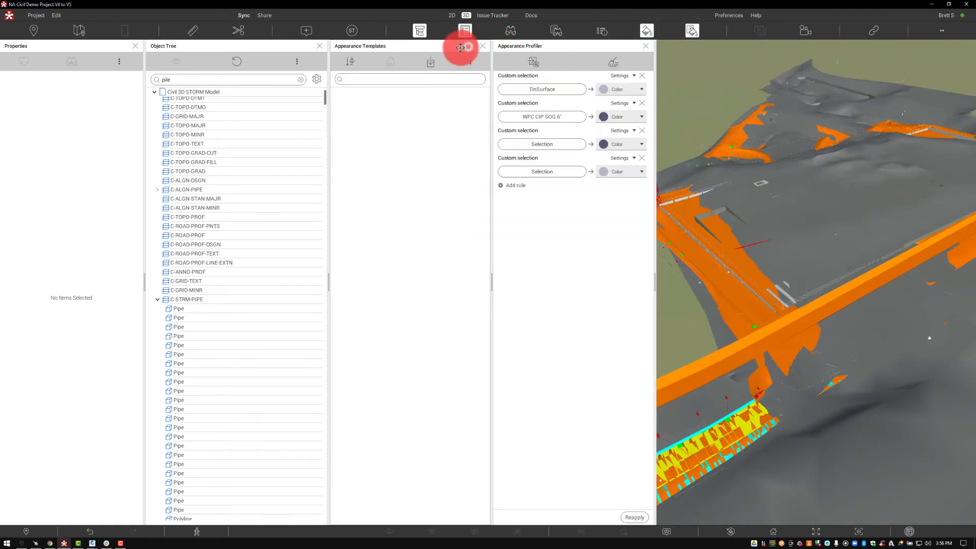
left_click(318, 47)
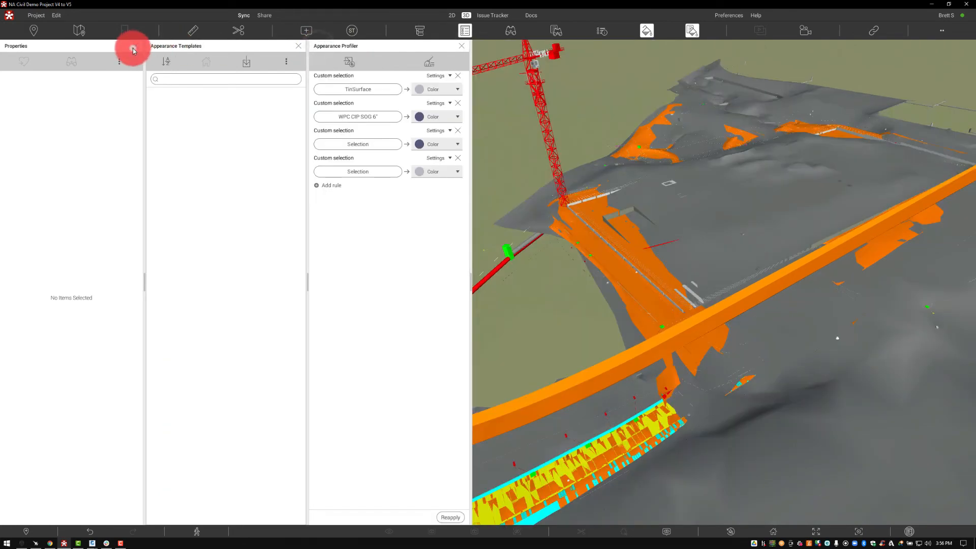
left_click(134, 46)
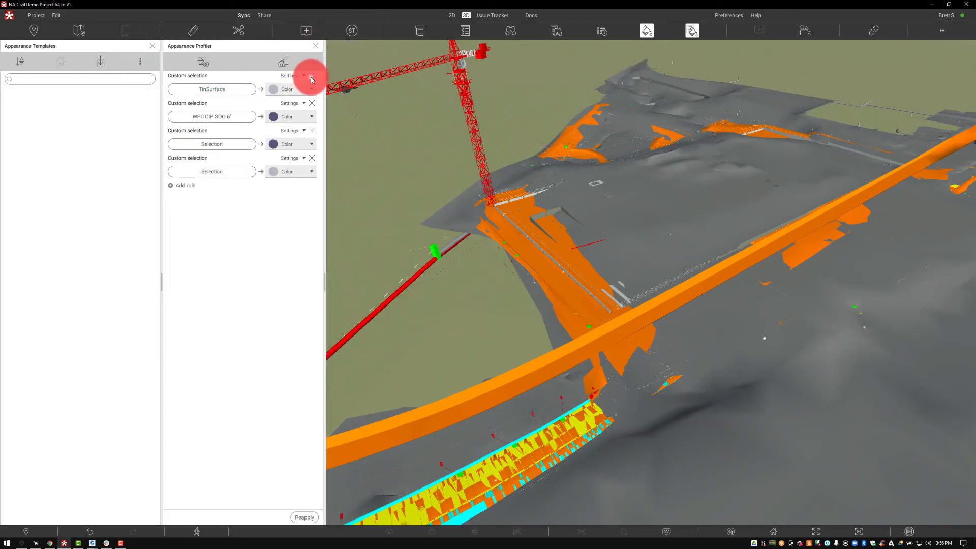
Remove all existing custom selection rules from the Appearance Profiler
left_click(311, 75)
left_click(312, 76)
left_click(312, 75)
left_click(311, 78)
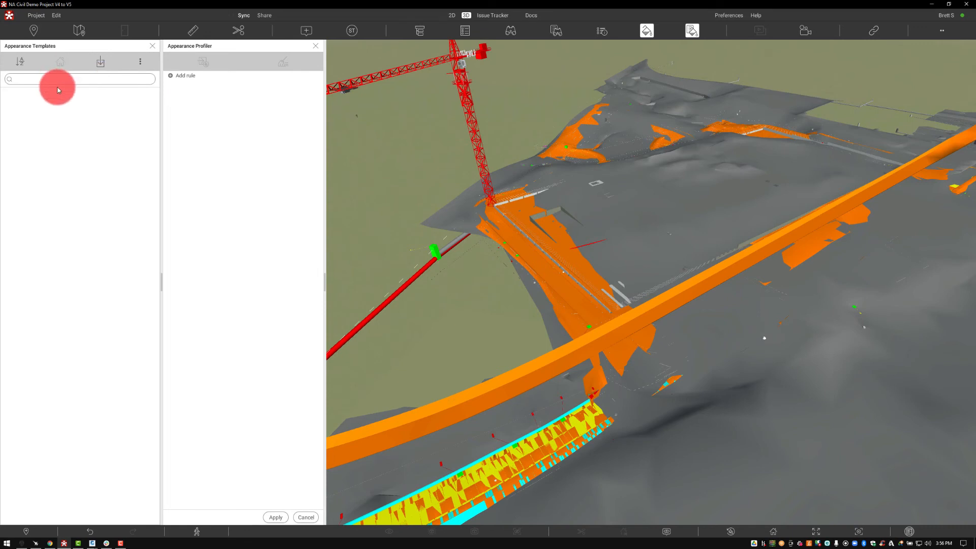
Add an appearance rule based on the Pipes search set
left_click(182, 76)
left_click(185, 96)
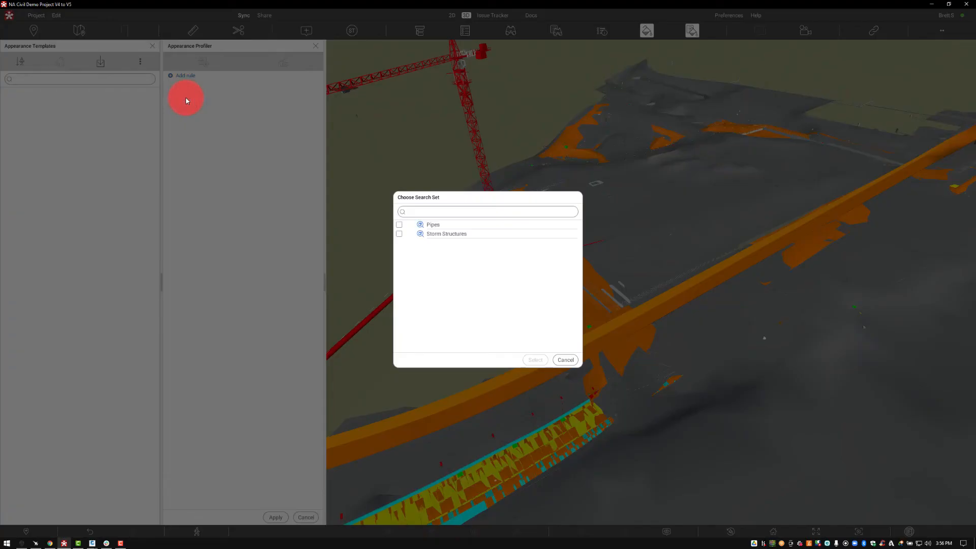
left_click(399, 225)
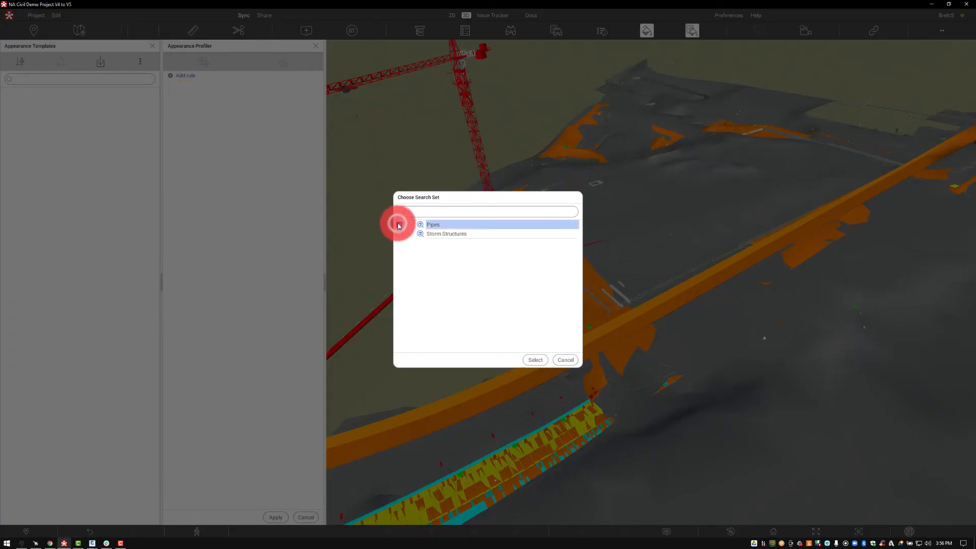
left_click(532, 361)
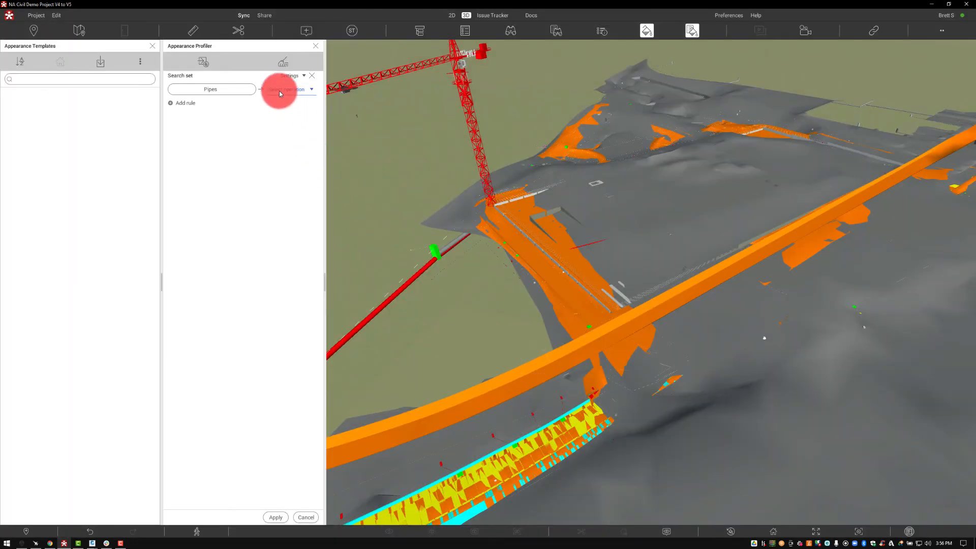
Set the Pipes rule's operation to Color with red FF111B
left_click(296, 90)
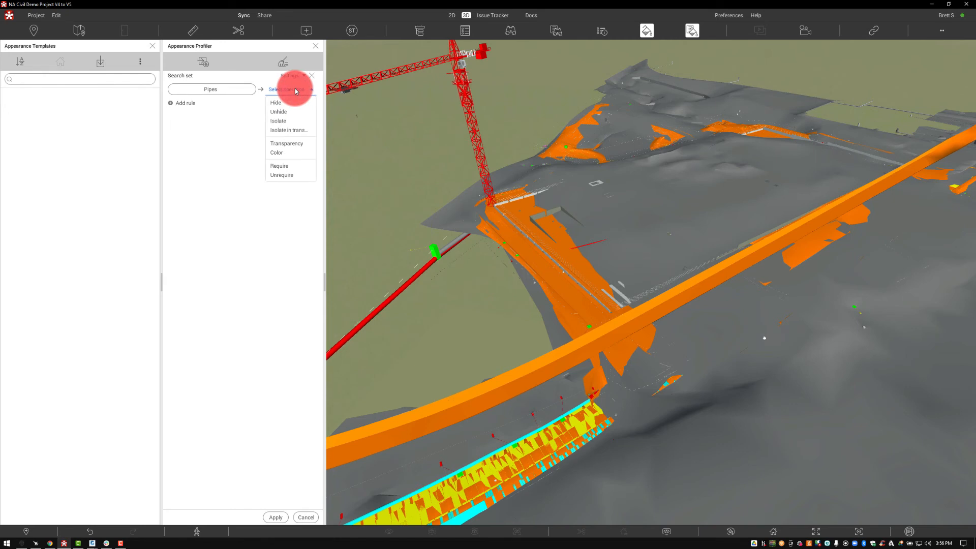
left_click(281, 154)
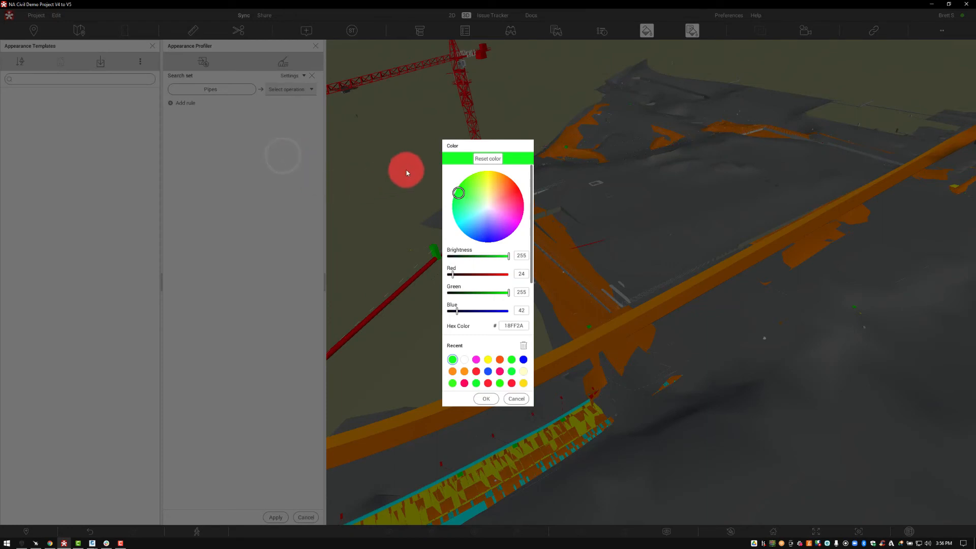
left_click(457, 194)
left_click(511, 194)
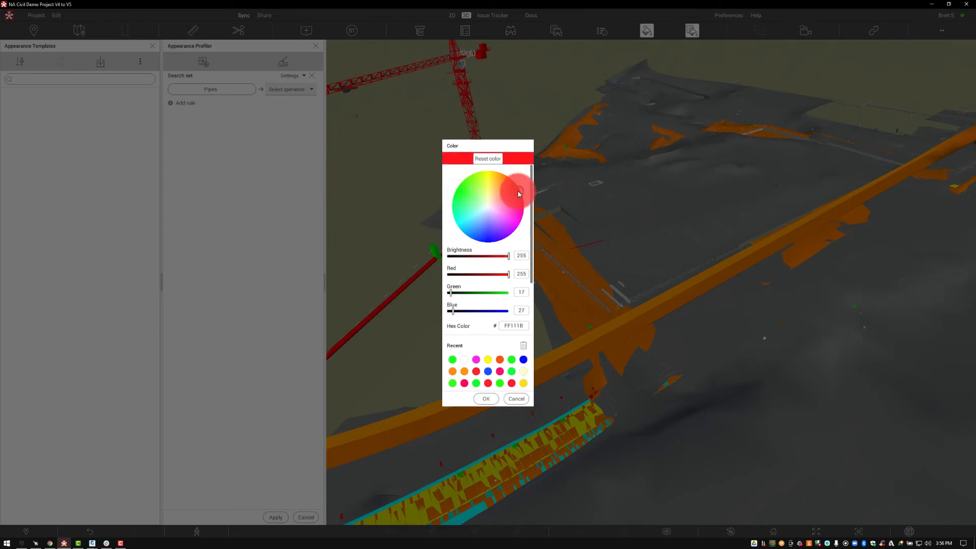
left_click(485, 398)
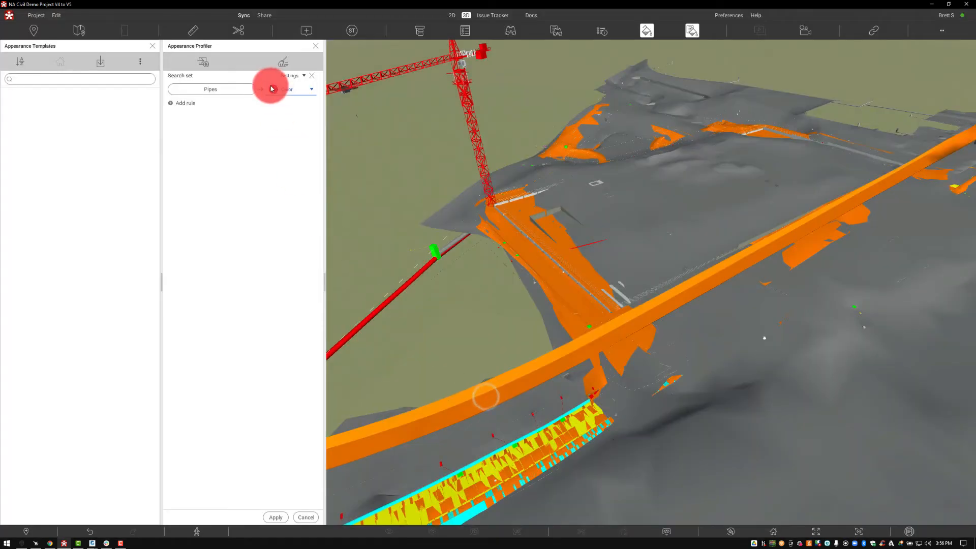
Duplicate the Pipes rule, set the copy's operation to Isolate in transparency, and apply the rules to the scene
left_click(301, 75)
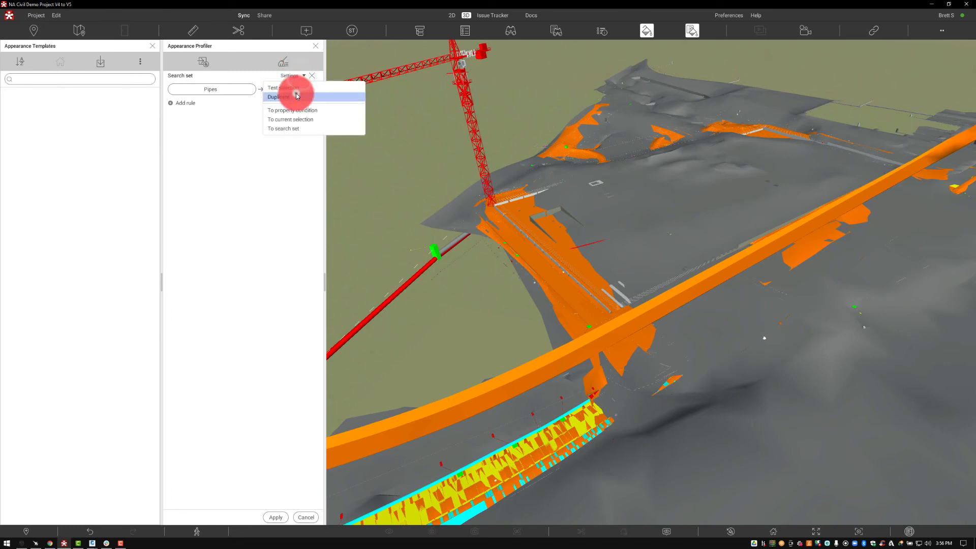
left_click(297, 97)
left_click(287, 117)
left_click(291, 157)
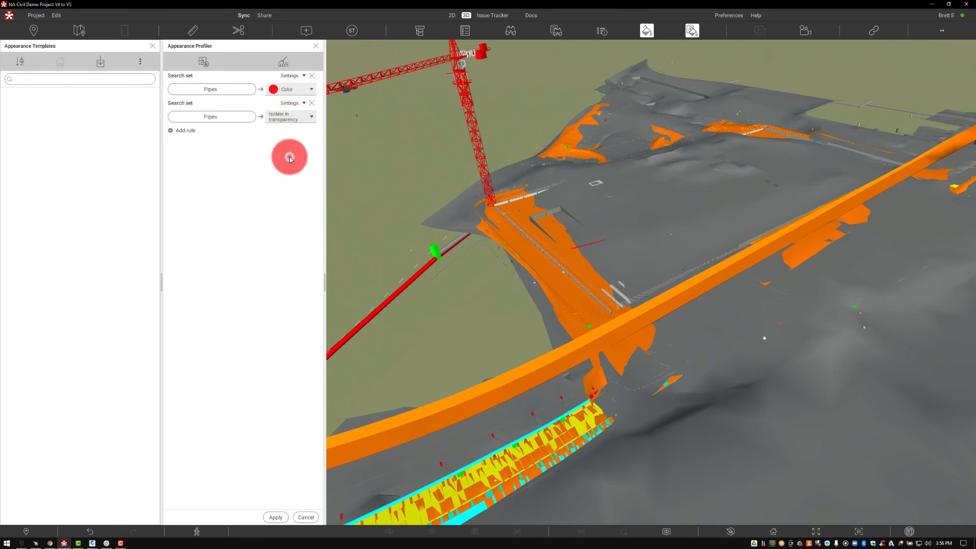
left_click(275, 520)
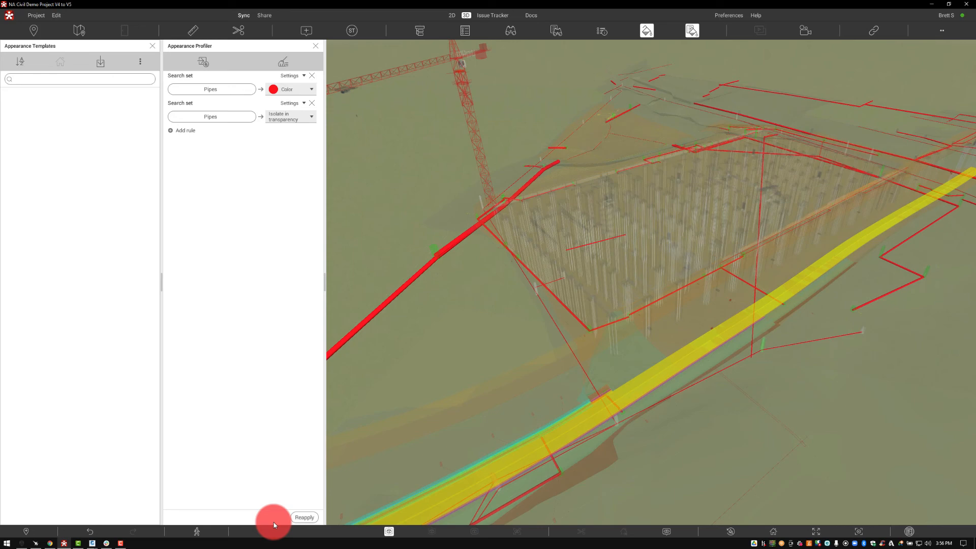
Save the rules as a new appearance template named Pipes, shared with all project members
left_click(204, 64)
left_click(218, 75)
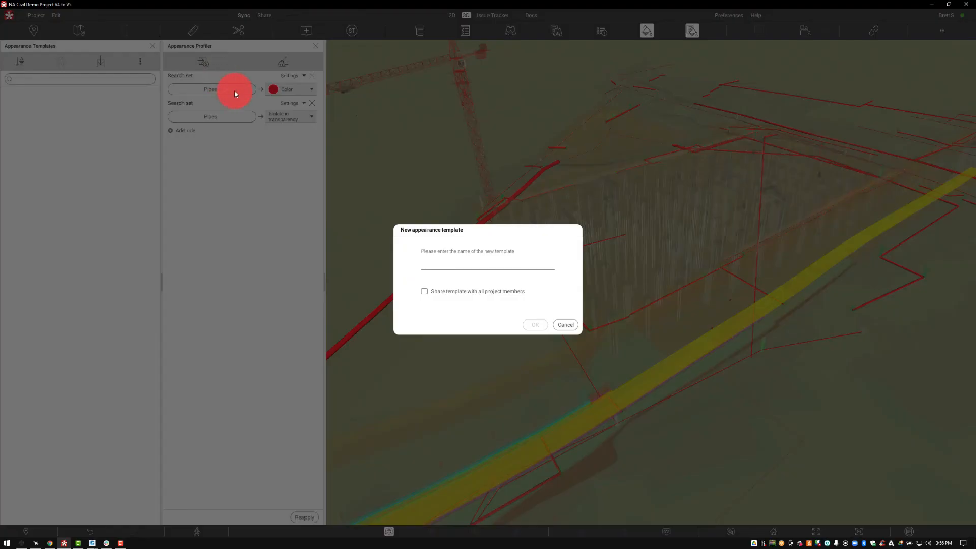
type("Pipes")
left_click(468, 291)
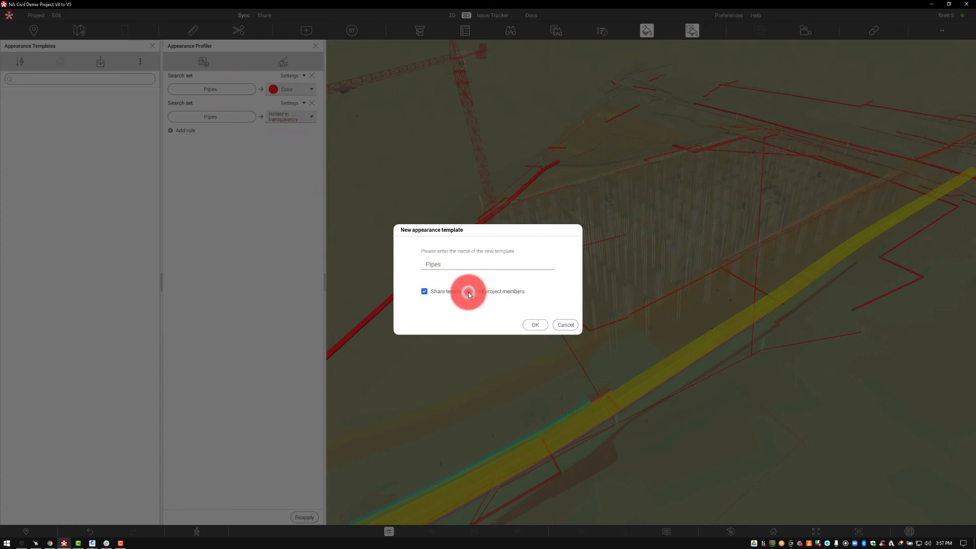
left_click(541, 324)
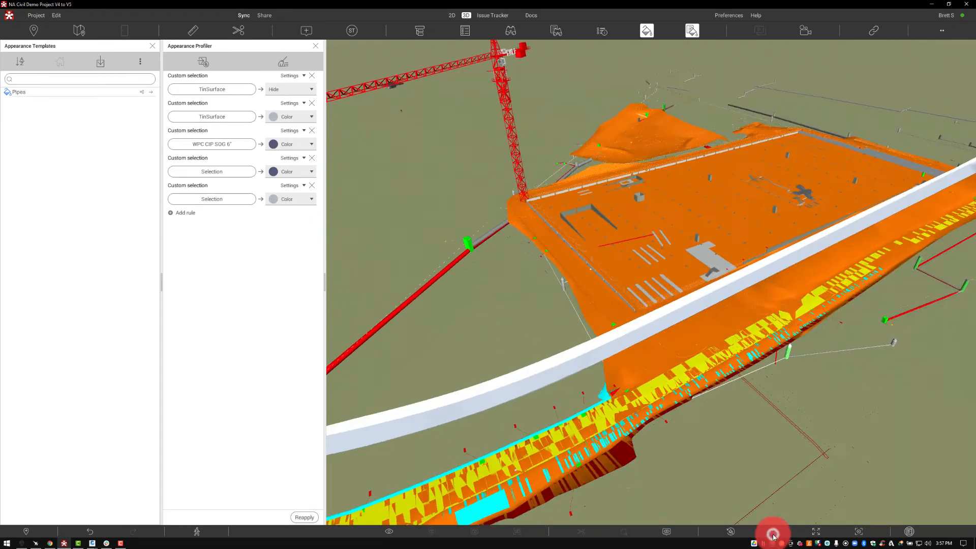
Return the scene to the home viewpoint and activate the saved Pipes appearance template
left_click(773, 535)
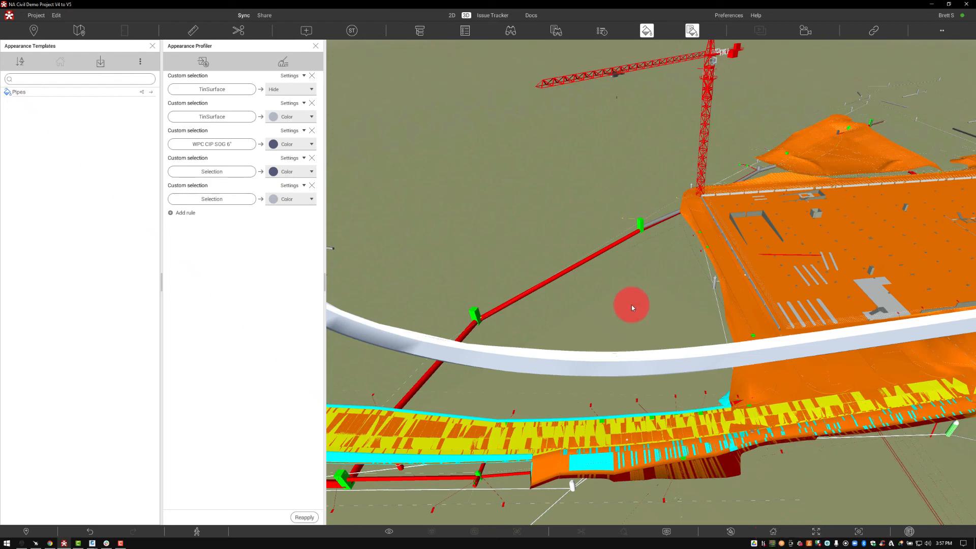
left_click_drag(631, 304, 616, 252)
mouse_move(618, 252)
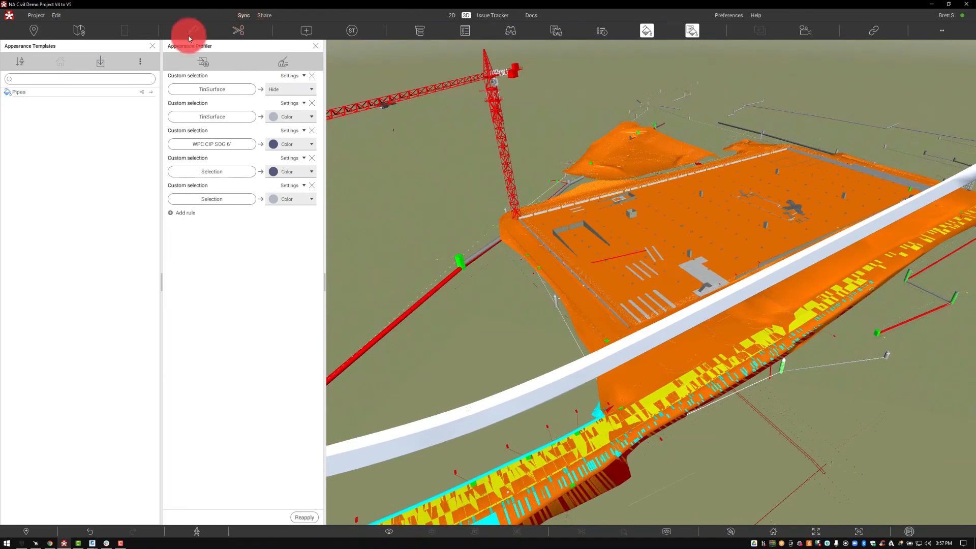
left_click(152, 92)
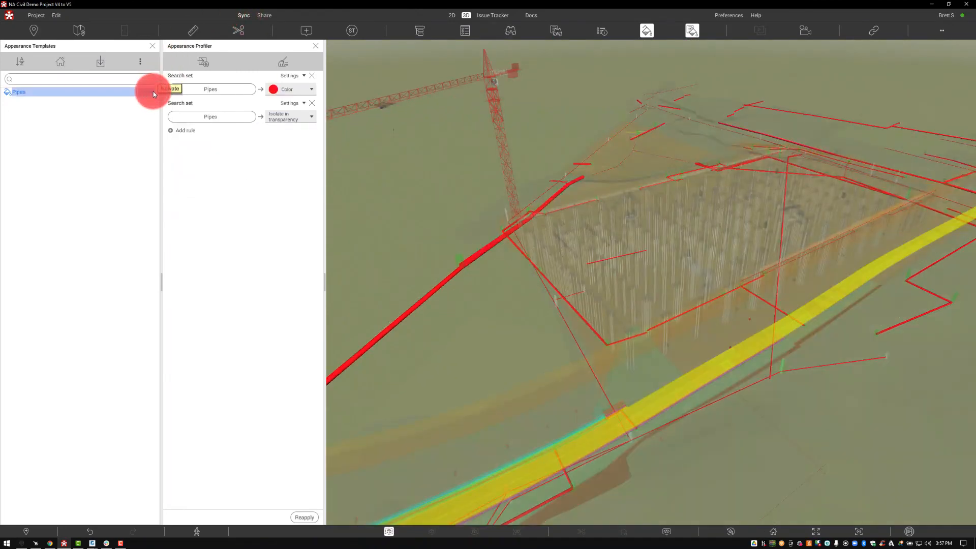